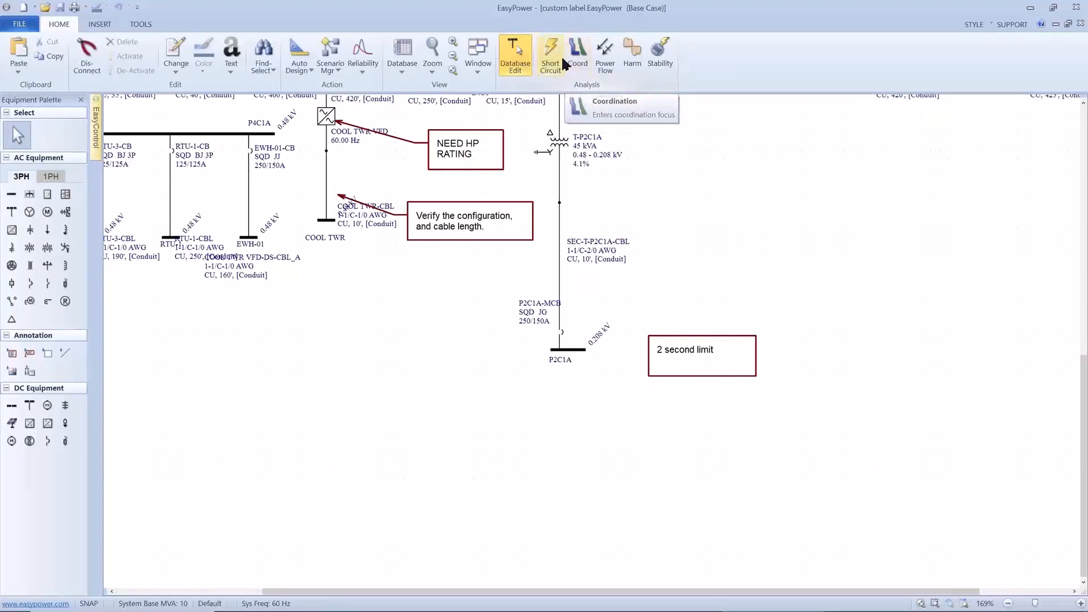
Step: Run the arc flash fault calculation on bus P2C1A in the short circuit focus
left_click(543, 64)
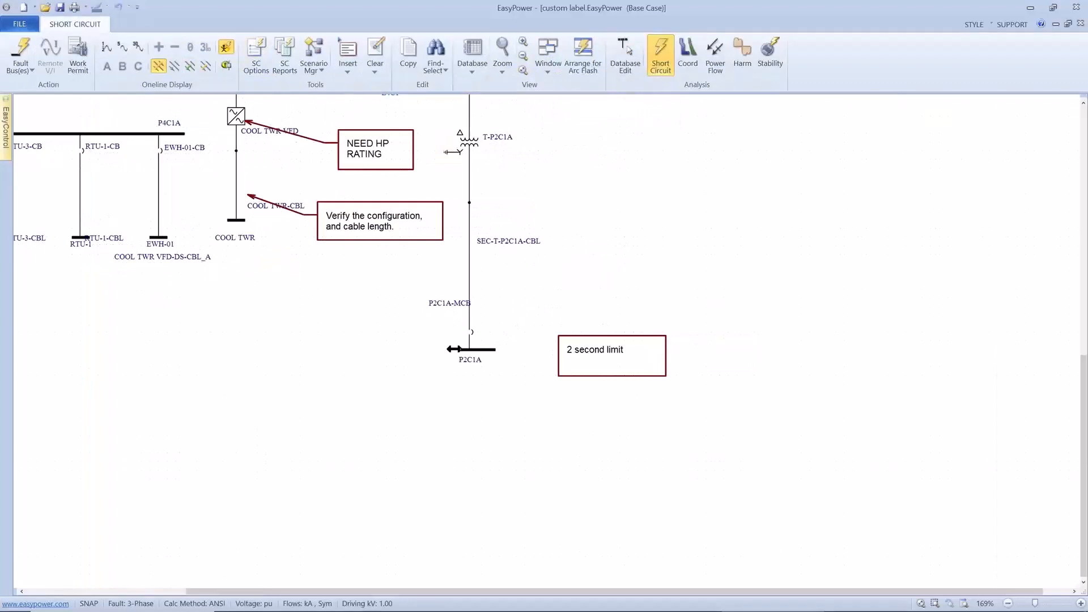
left_click(470, 350)
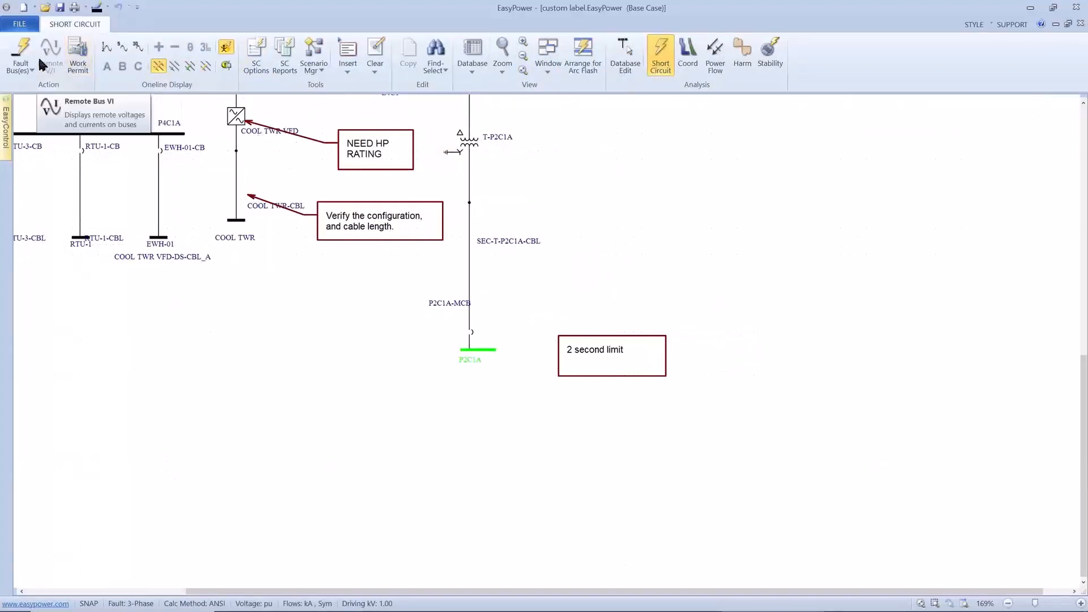
left_click(13, 57)
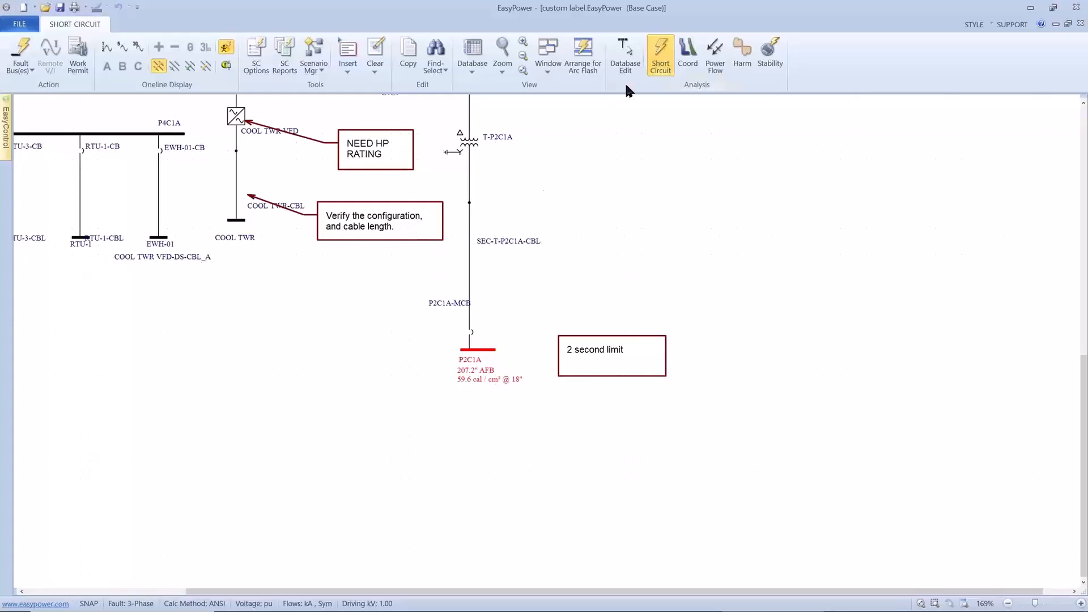
Step: In the database data for bus P2C1A, use user-defined arc flash trip times with an upstream device time of 2 seconds
left_click(634, 61)
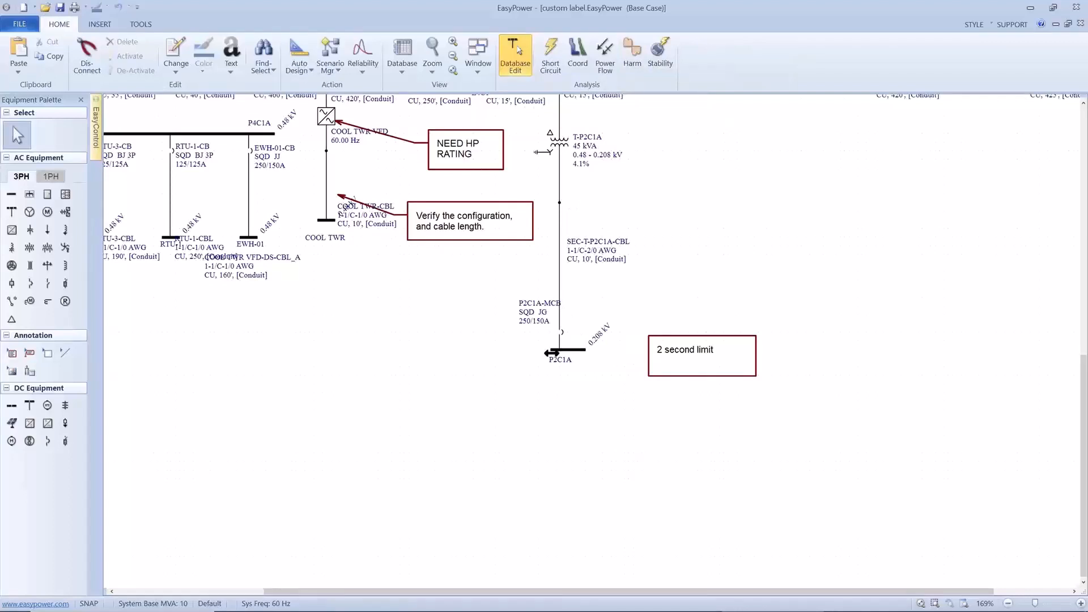
left_click(557, 350)
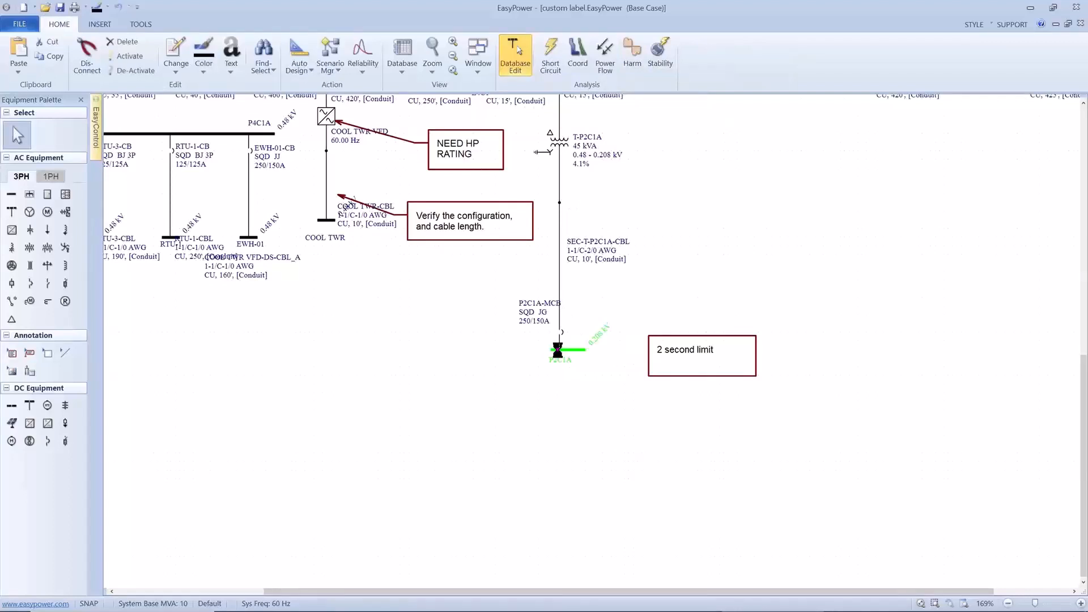
double_click(557, 350)
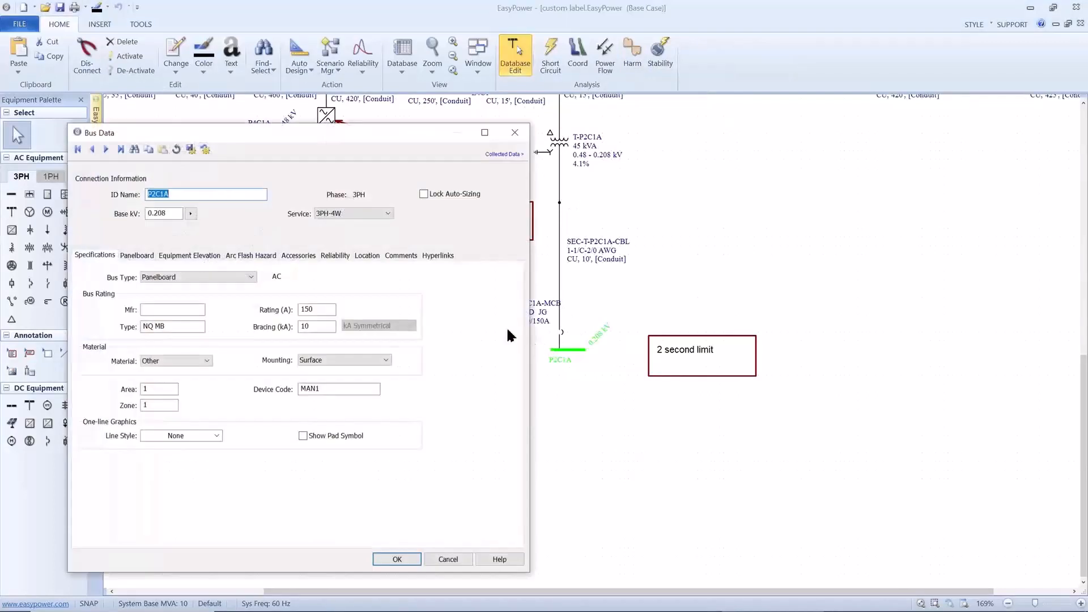
left_click(245, 256)
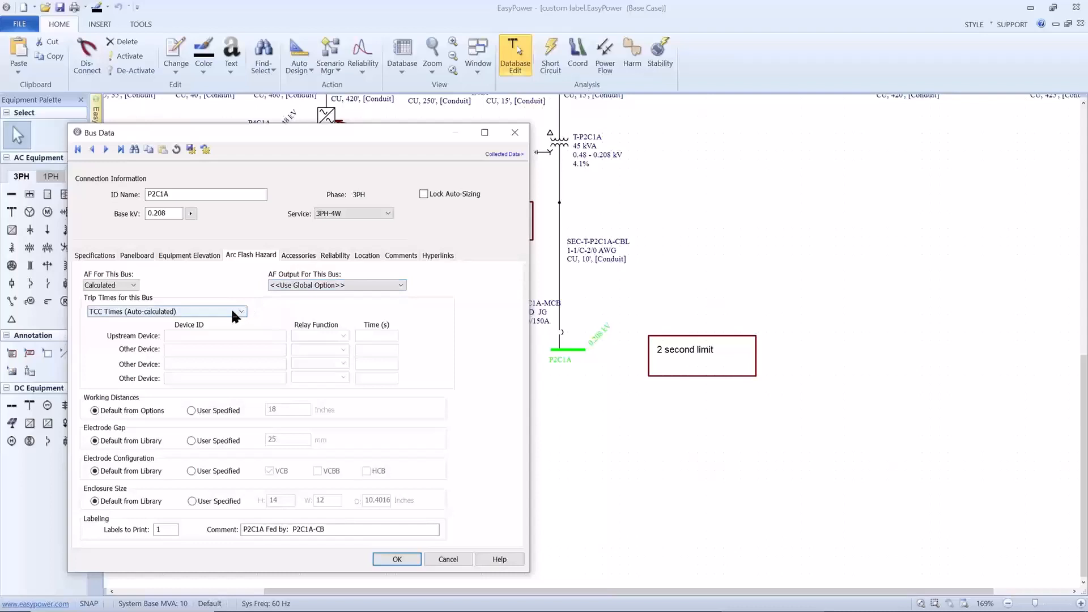
left_click(192, 309)
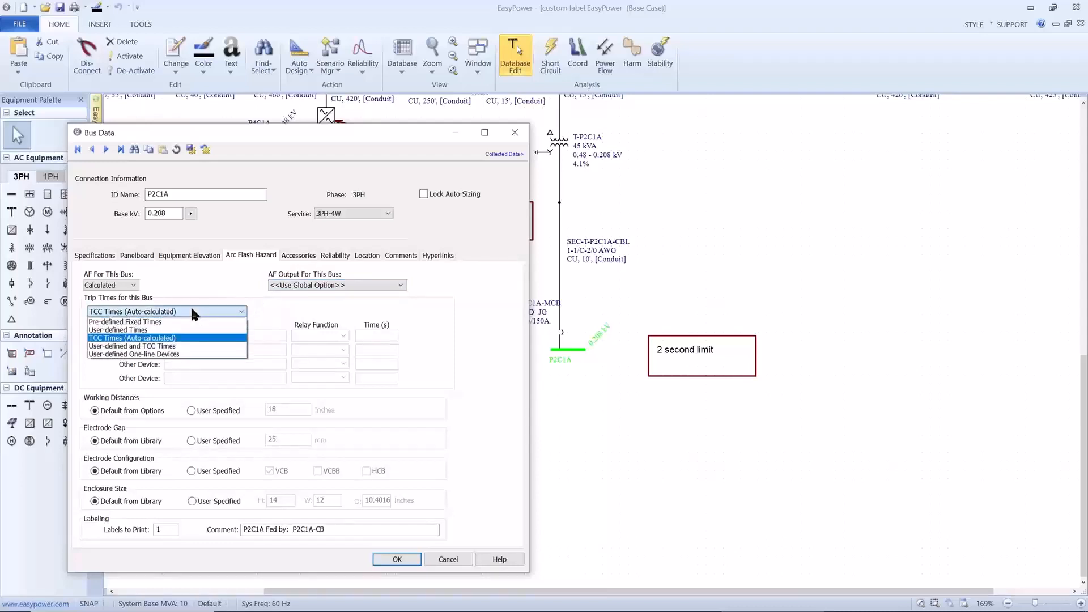
left_click(181, 327)
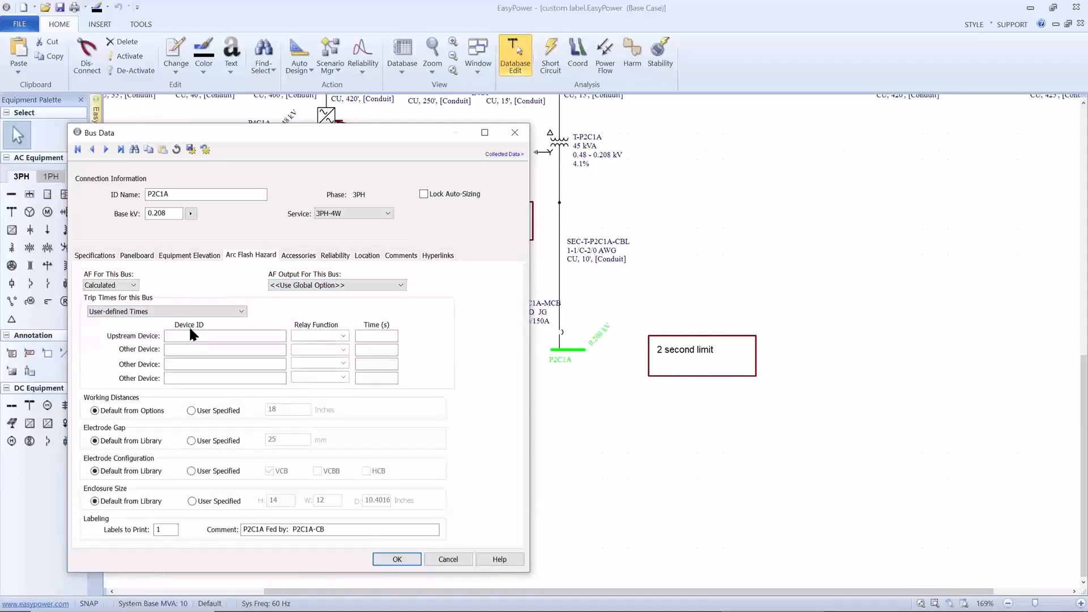
left_click(374, 339)
type("2")
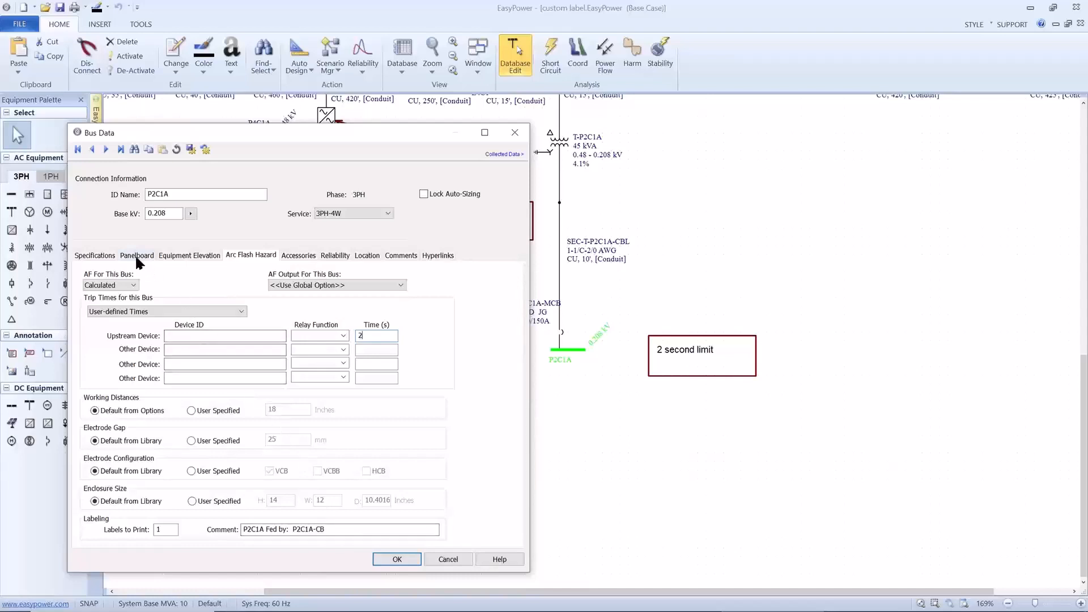
left_click(113, 255)
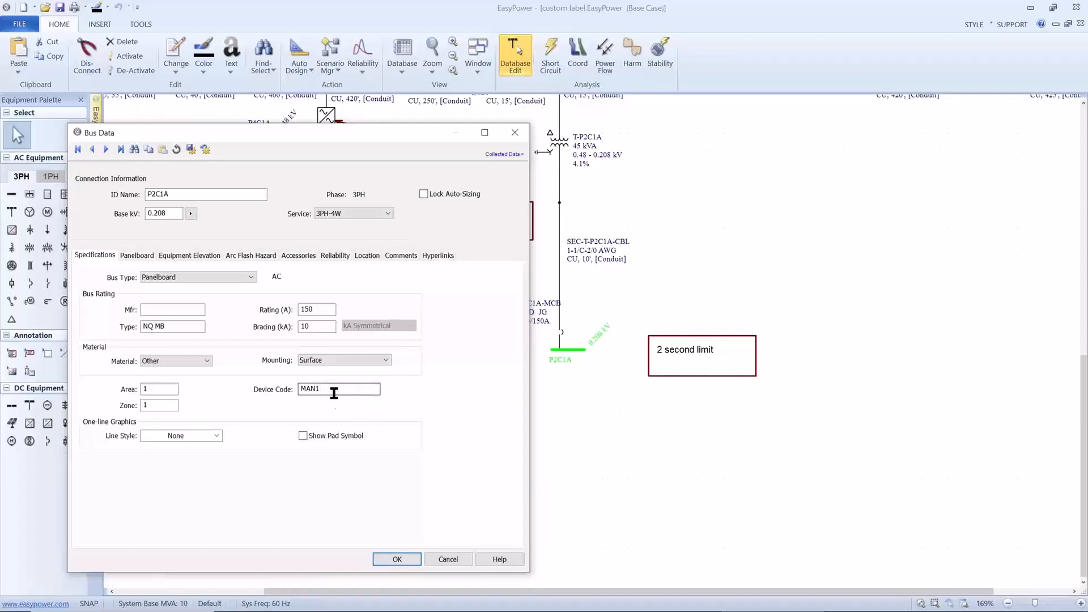
left_click(396, 560)
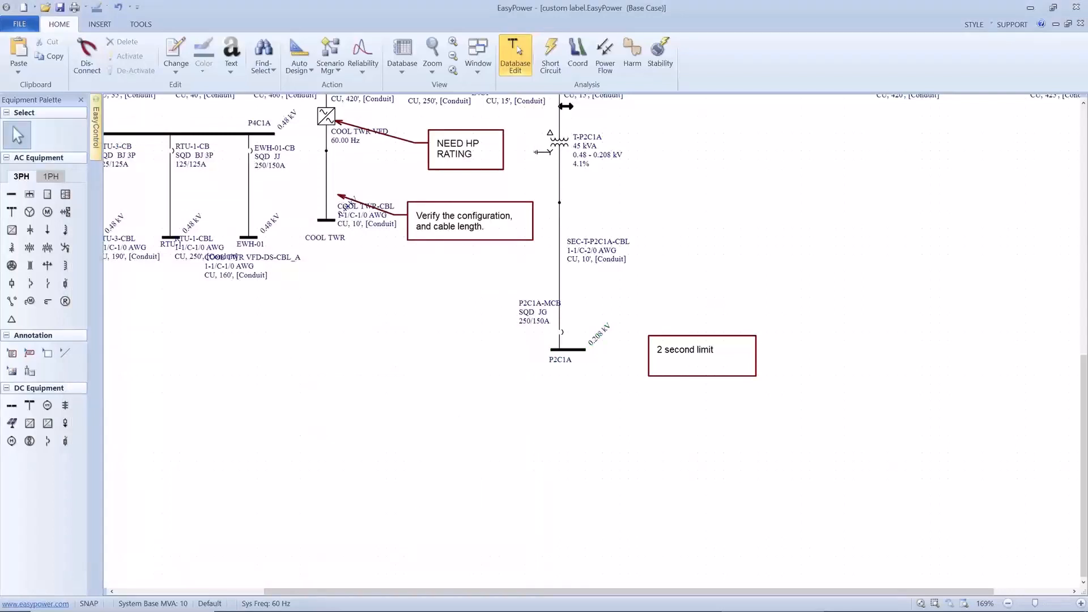
Step: Recalculate the arc flash for bus P2C1A by faulting it again in the short circuit focus
left_click(563, 349)
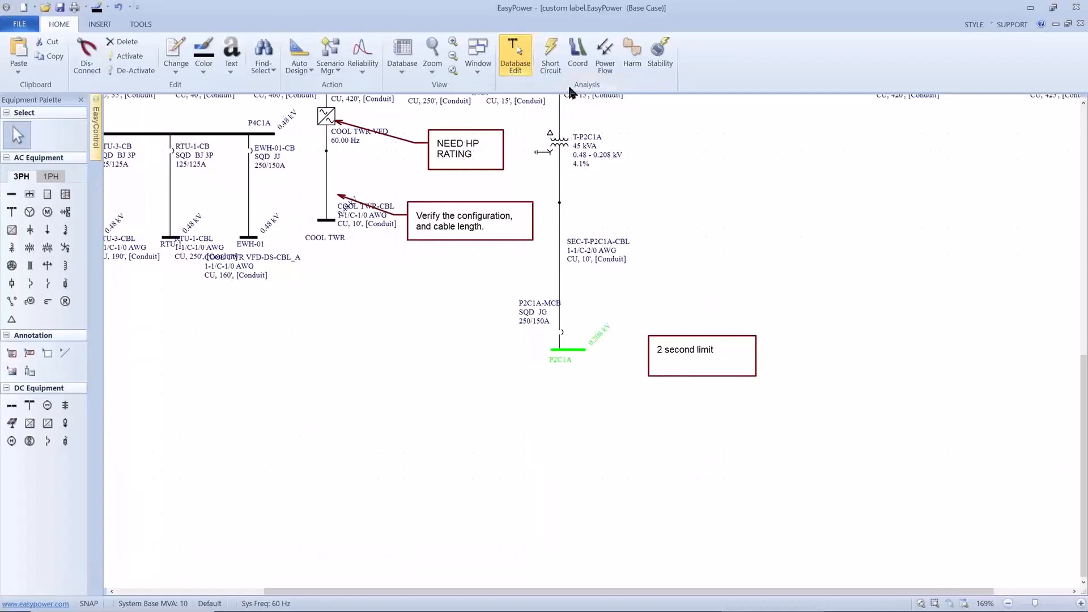
left_click(554, 54)
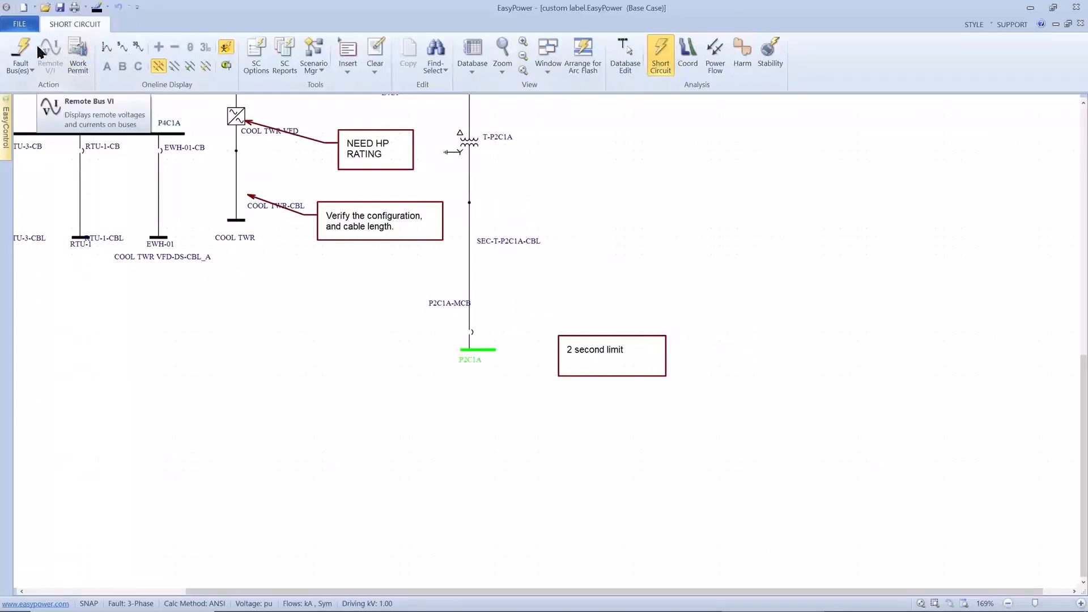
left_click(17, 52)
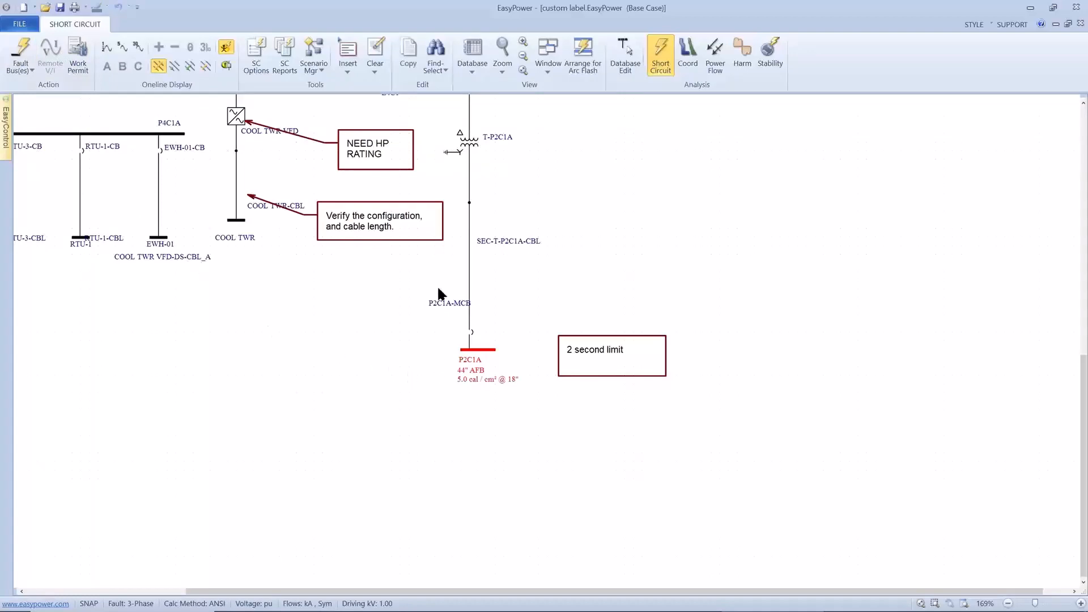
Step: Arrange the windows for arc flash and widen the report's Equipment Label Comment column to fit its text
left_click(580, 45)
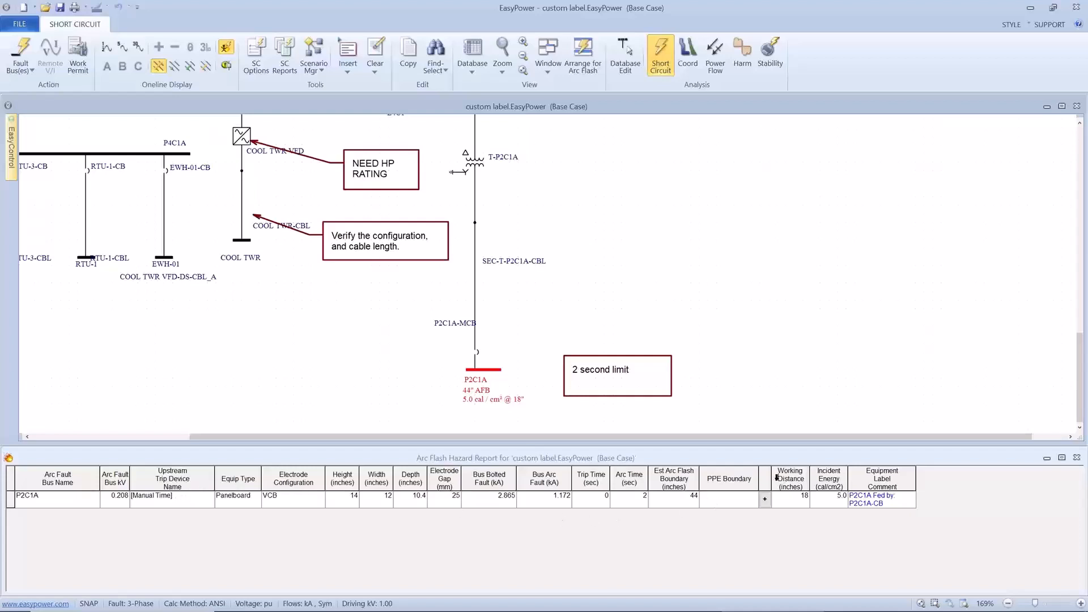
left_click(915, 482)
double_click(916, 482)
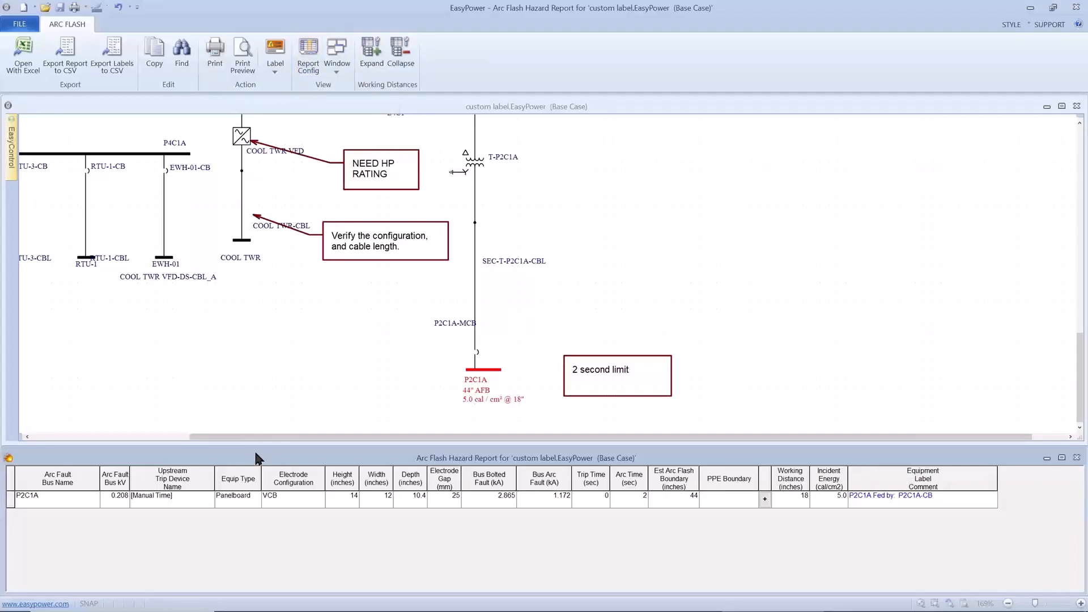
Step: Review which columns are enabled in the arc flash hazard report's configuration, leaving the selection as it is
left_click(311, 48)
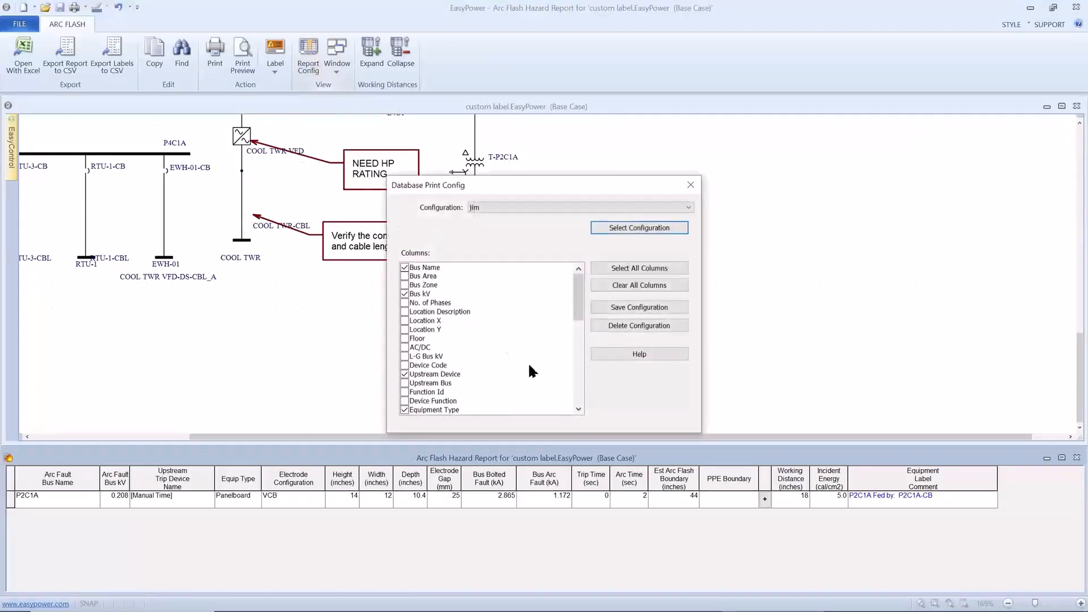
left_click(574, 374)
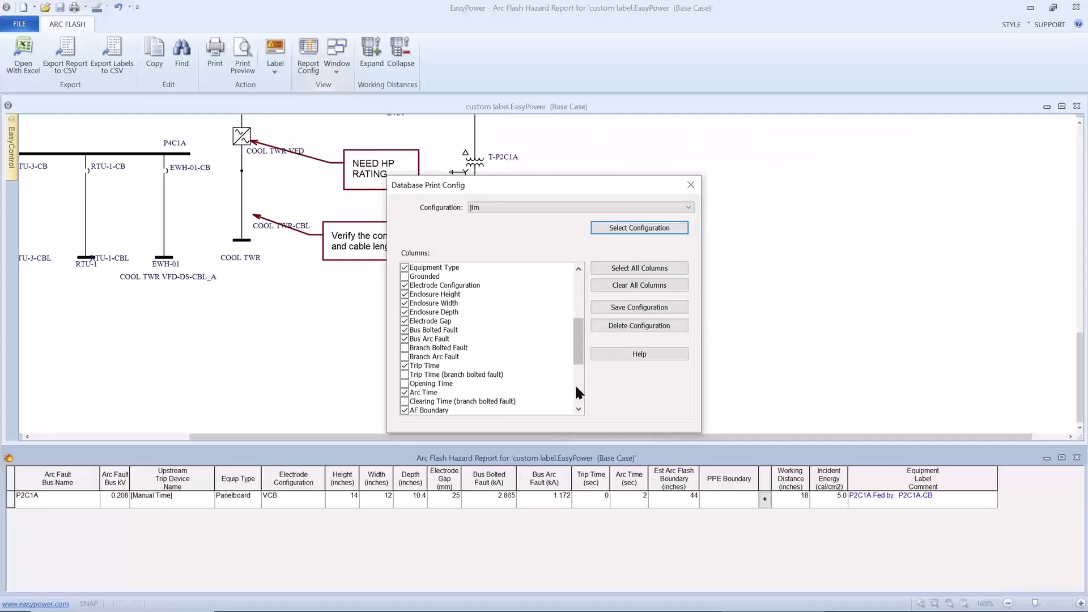
left_click(575, 385)
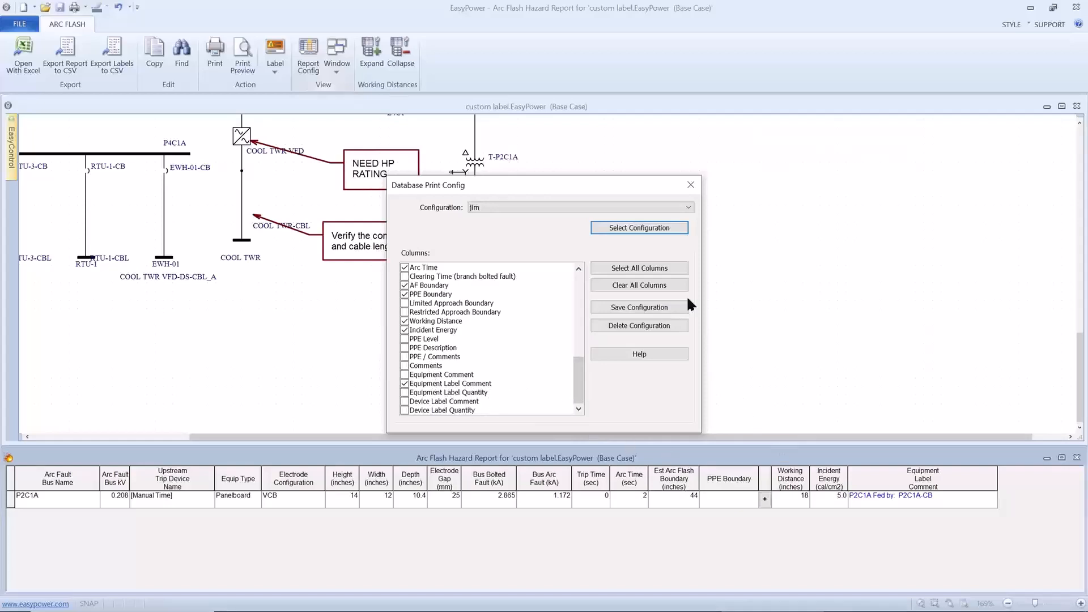
left_click(689, 189)
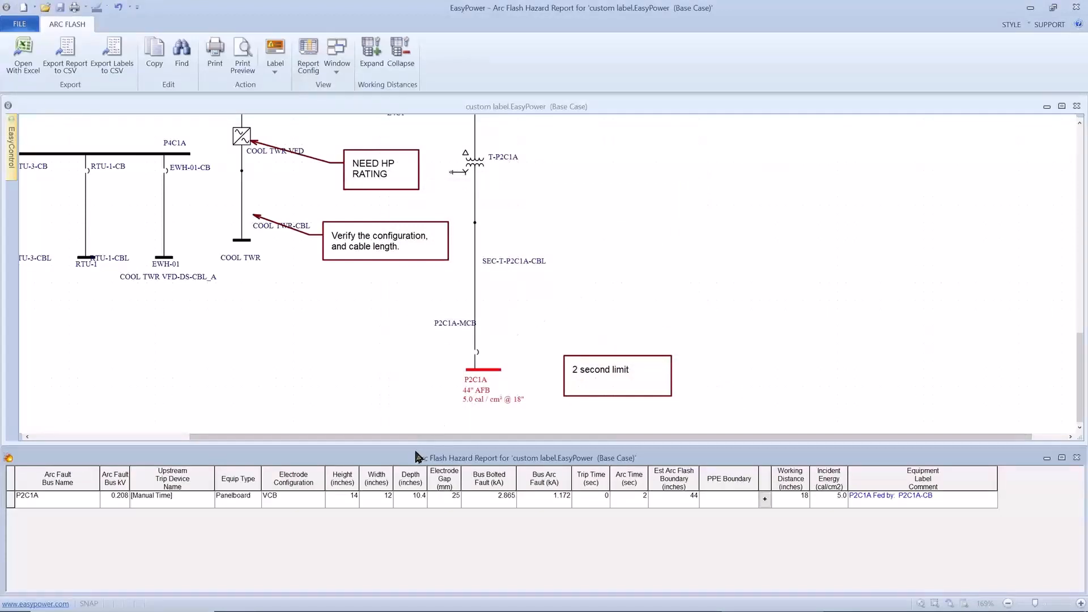
Step: Preview the arc flash label for bus P2C1A, look through the available label templates and close the preview
left_click(282, 55)
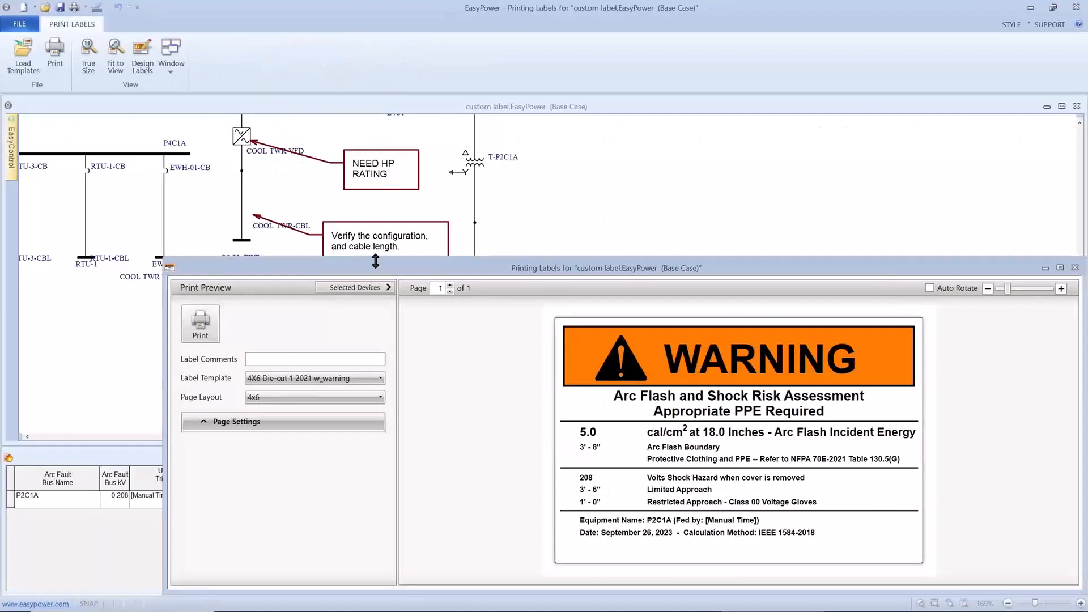
left_click_drag(375, 261, 328, 138)
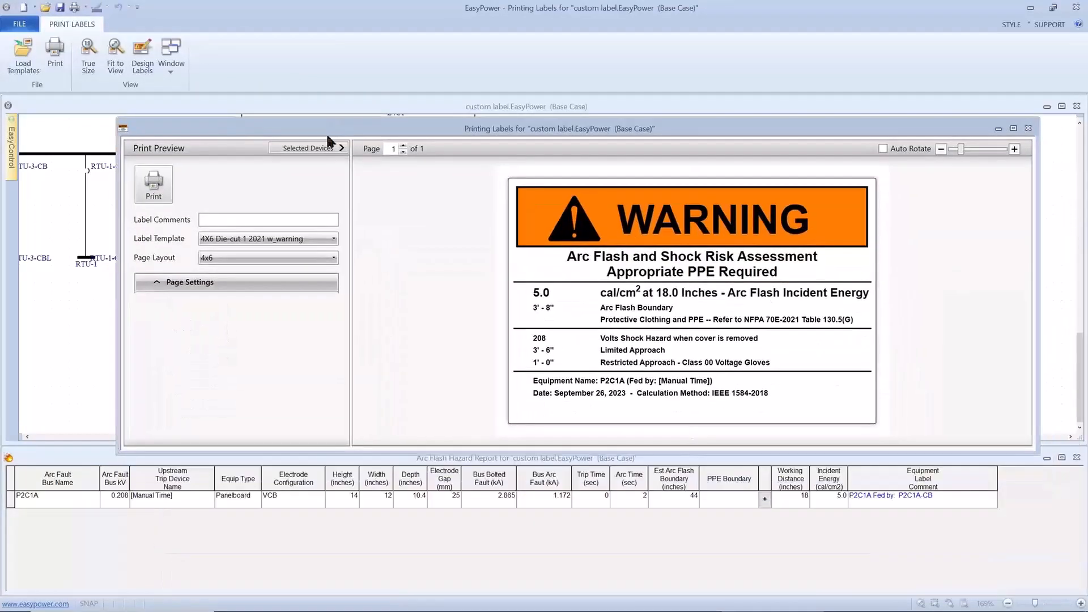
left_click(329, 241)
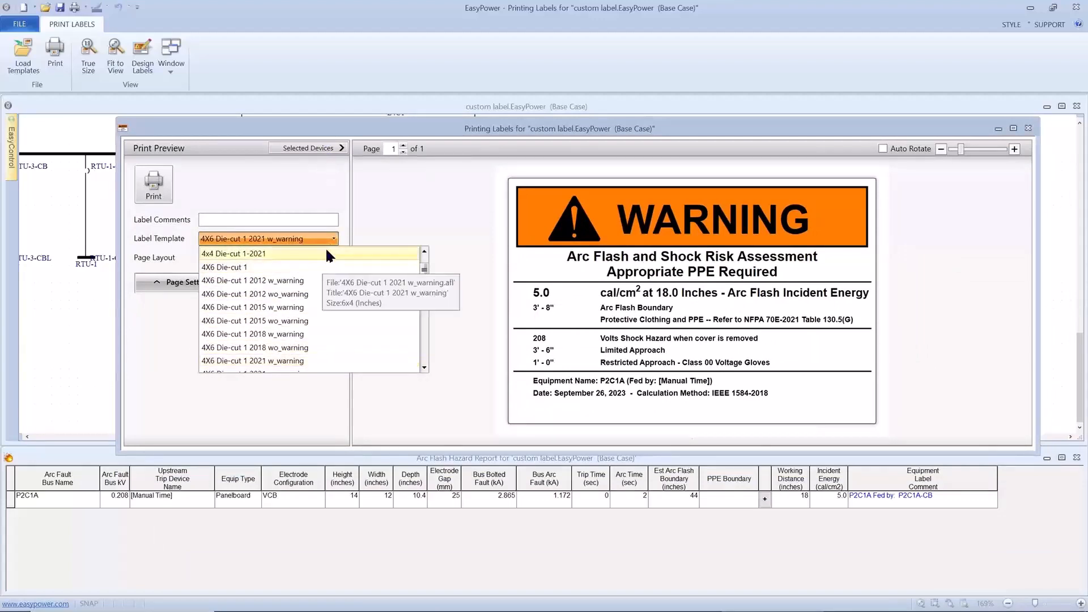
left_click(331, 240)
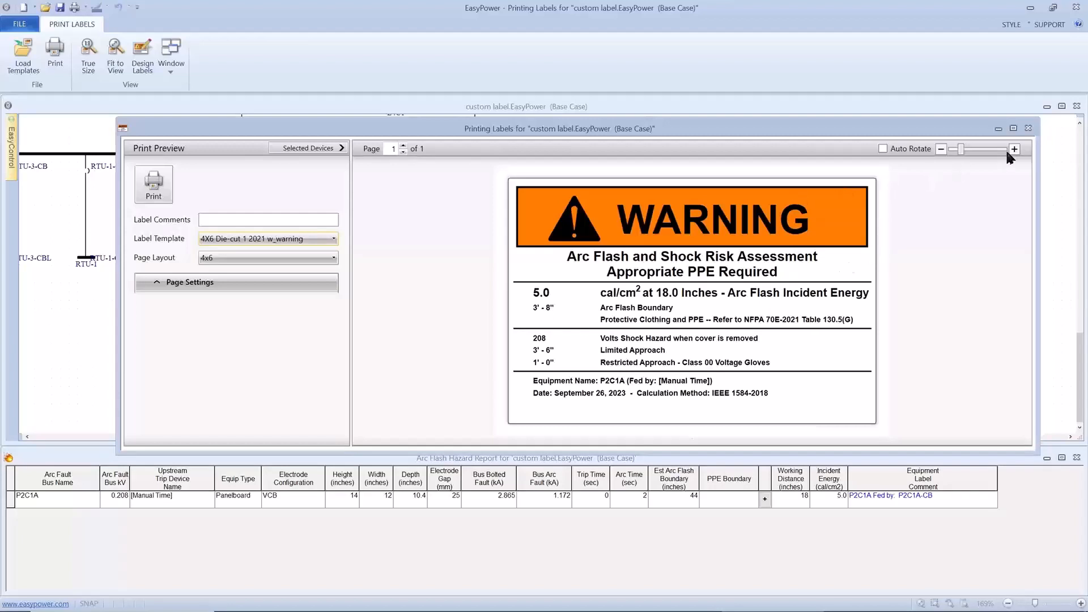
left_click(1028, 129)
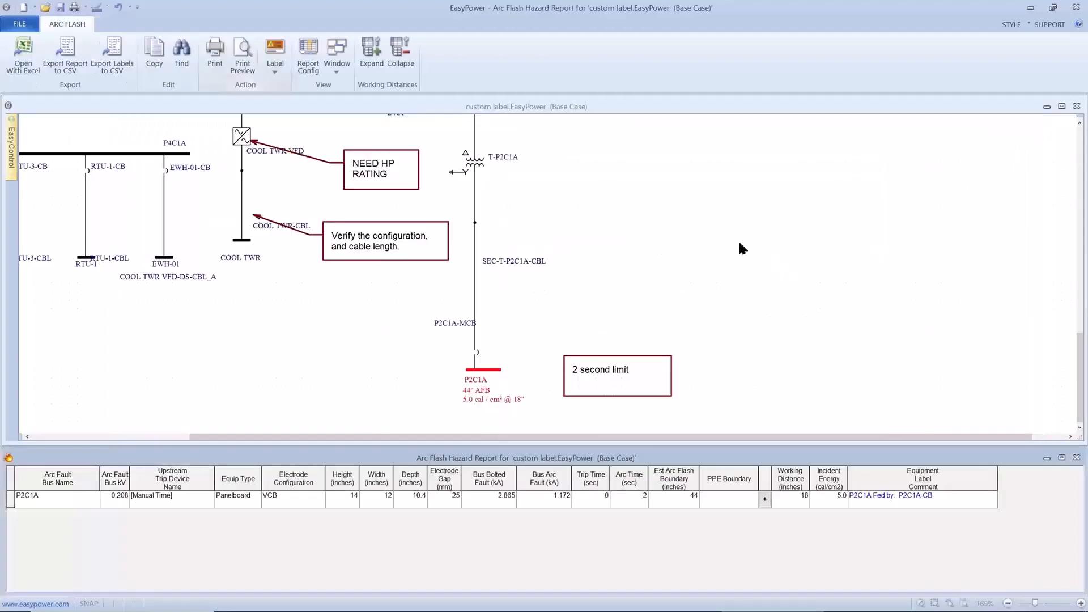
Step: Select buses EWH-01 and P2C1A together and fault both to include them in the arc flash report
left_click(167, 259)
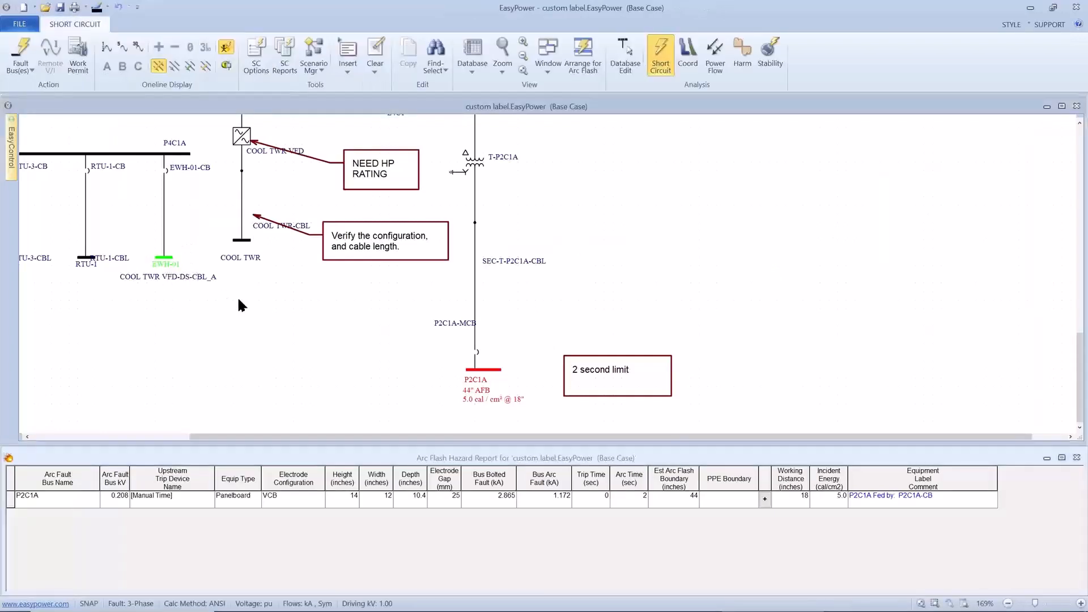
left_click(478, 371)
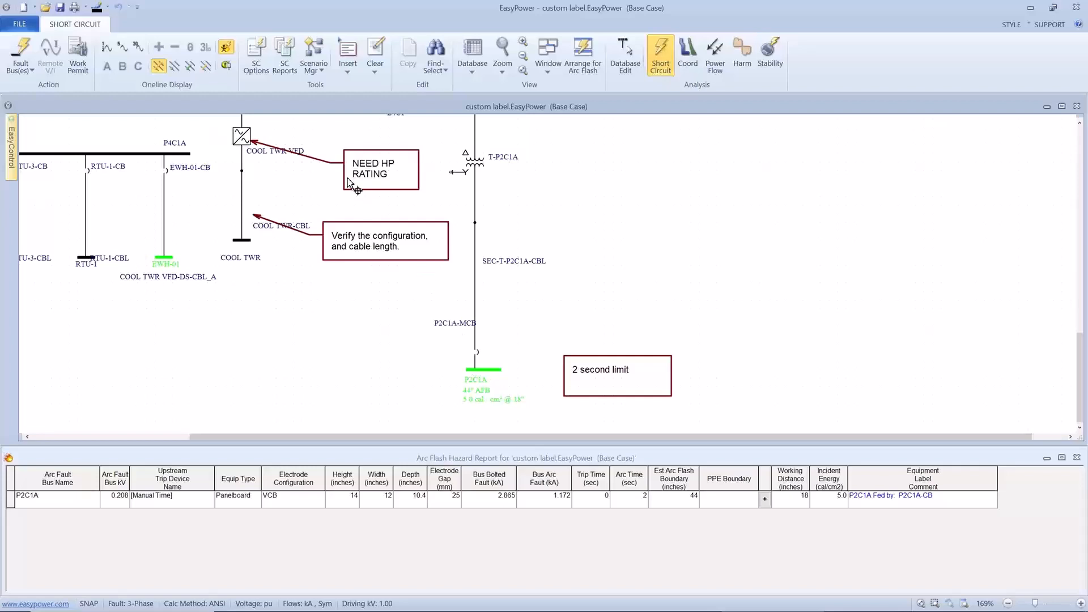
left_click(21, 57)
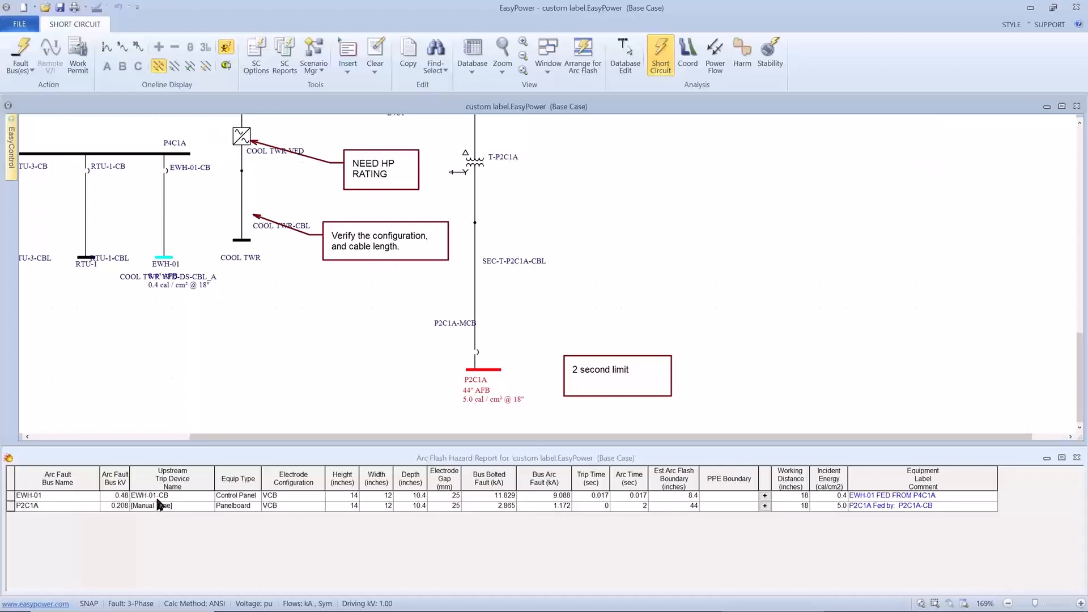
Step: Open the label print preview from the arc flash report and page through the EWH-01 and P2C1A labels
left_click(206, 454)
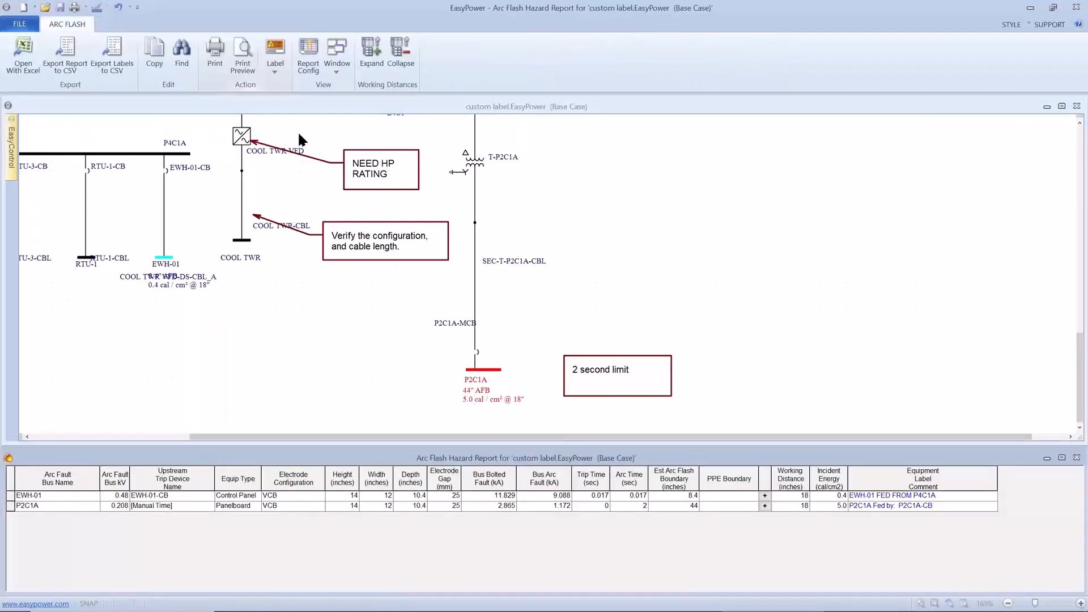
left_click(276, 50)
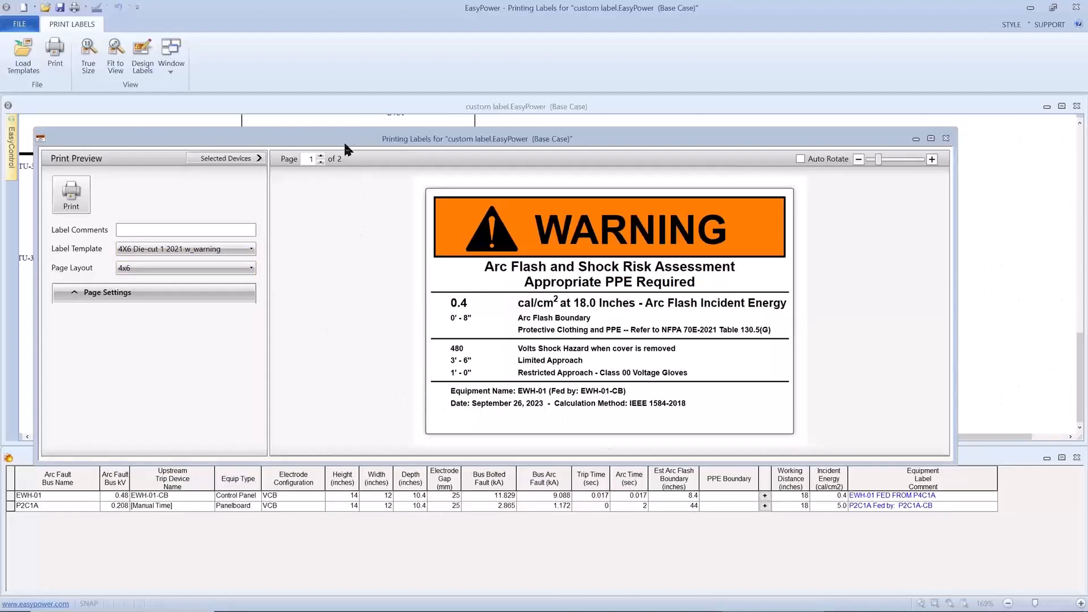
left_click(320, 157)
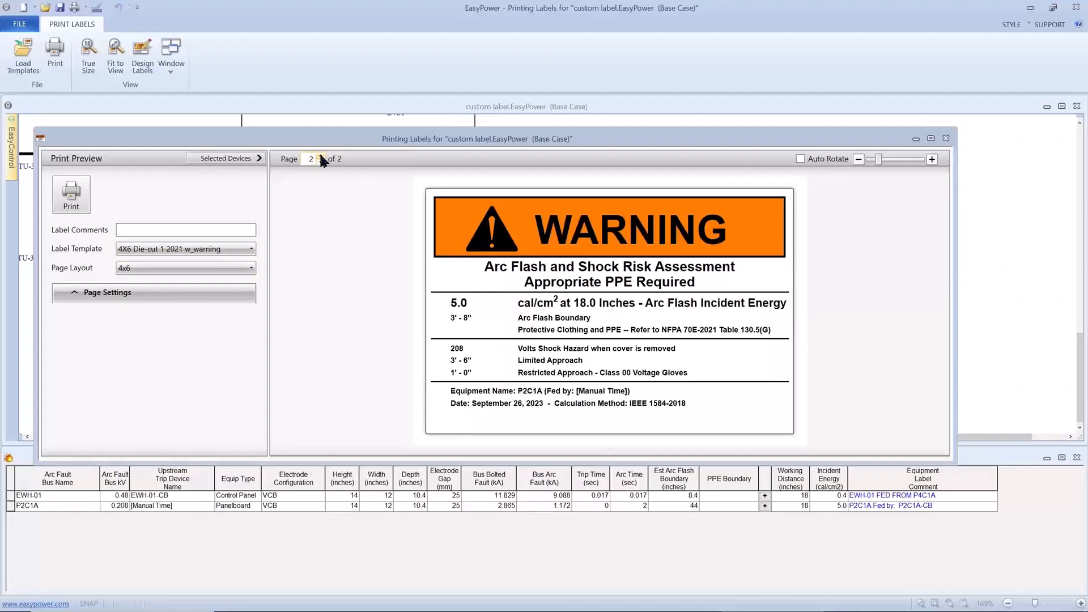
left_click(320, 162)
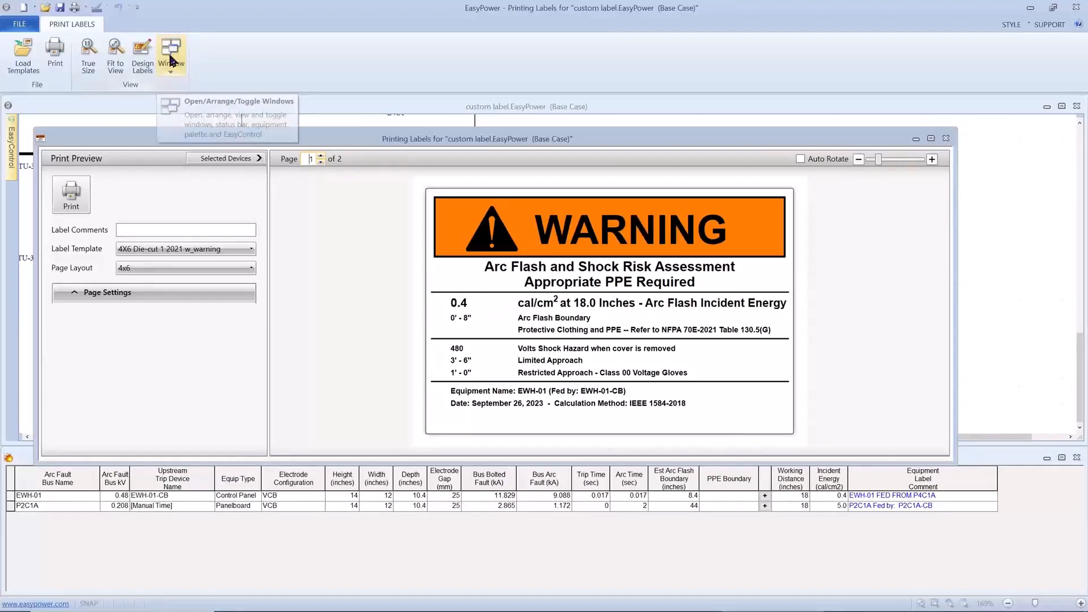
Step: Open the label designer from the print preview and start editing the 4X6 Die-cut 1 2021 w_warning template
left_click(151, 50)
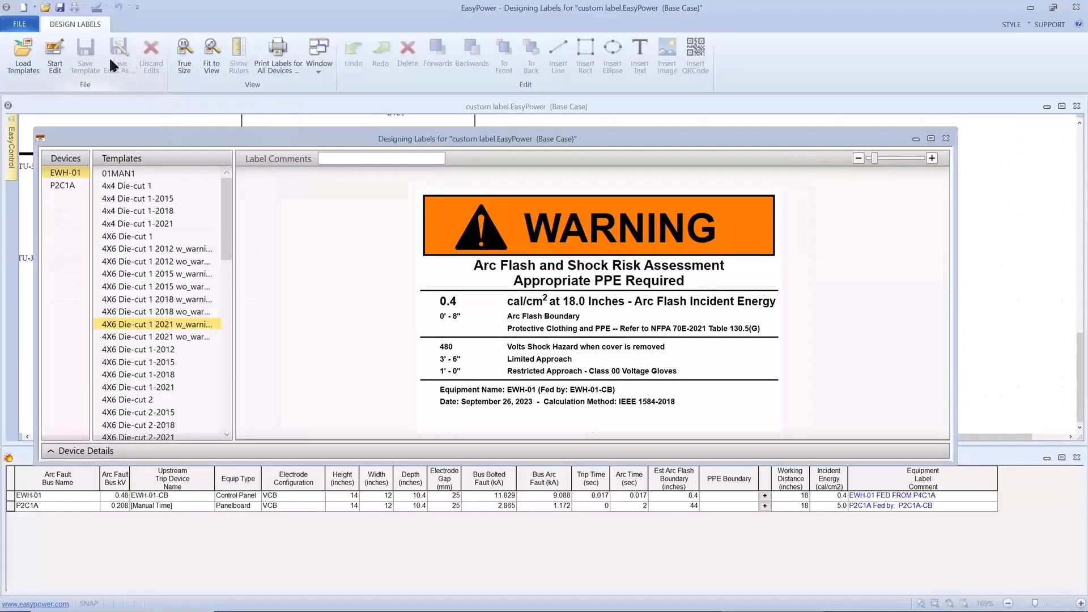
left_click(54, 56)
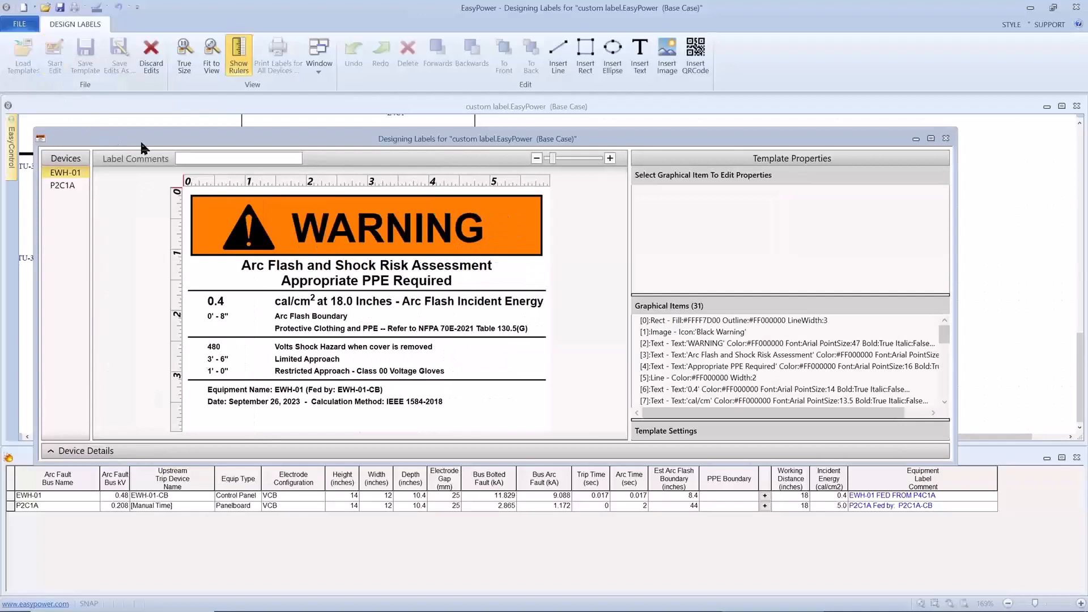
left_click_drag(174, 142, 178, 117)
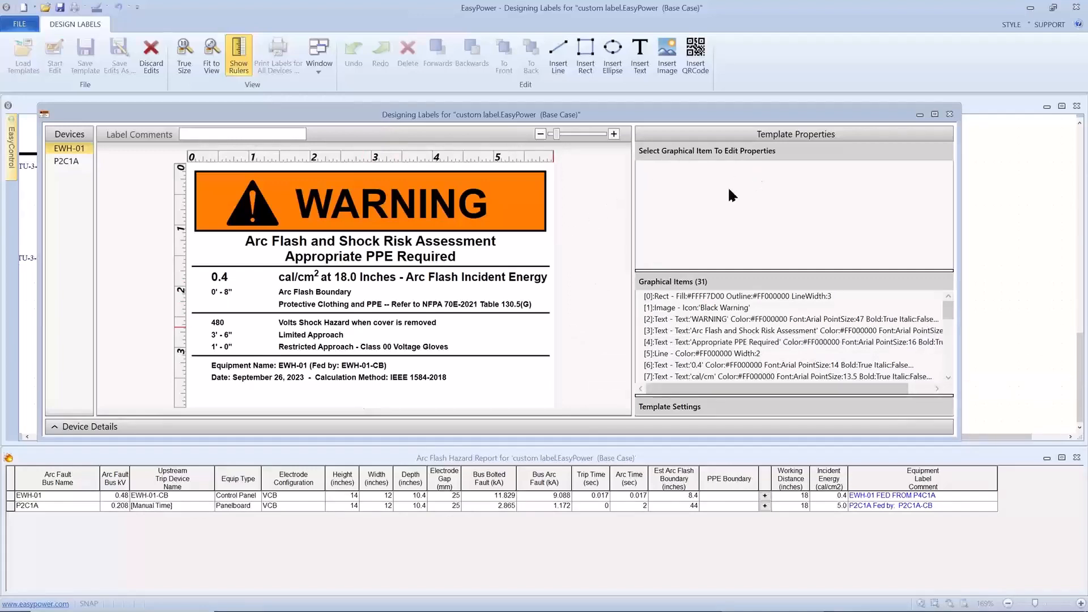
Step: Inspect the header rectangle and the PPE subheading, and resize the orange header rectangle to about 5.66 wide by 0.99 high
left_click(522, 188)
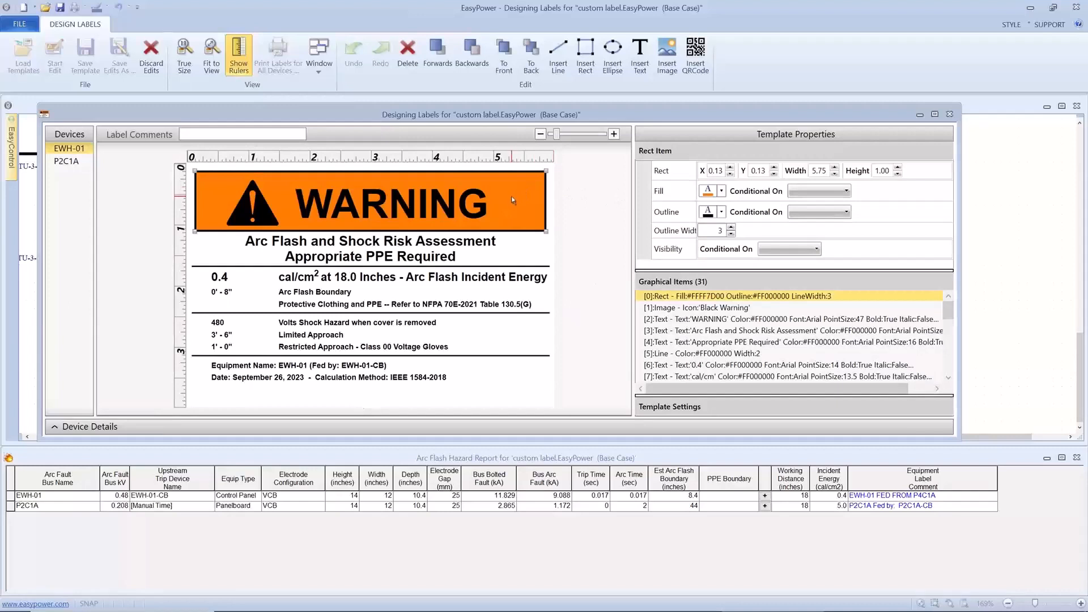
left_click(429, 259)
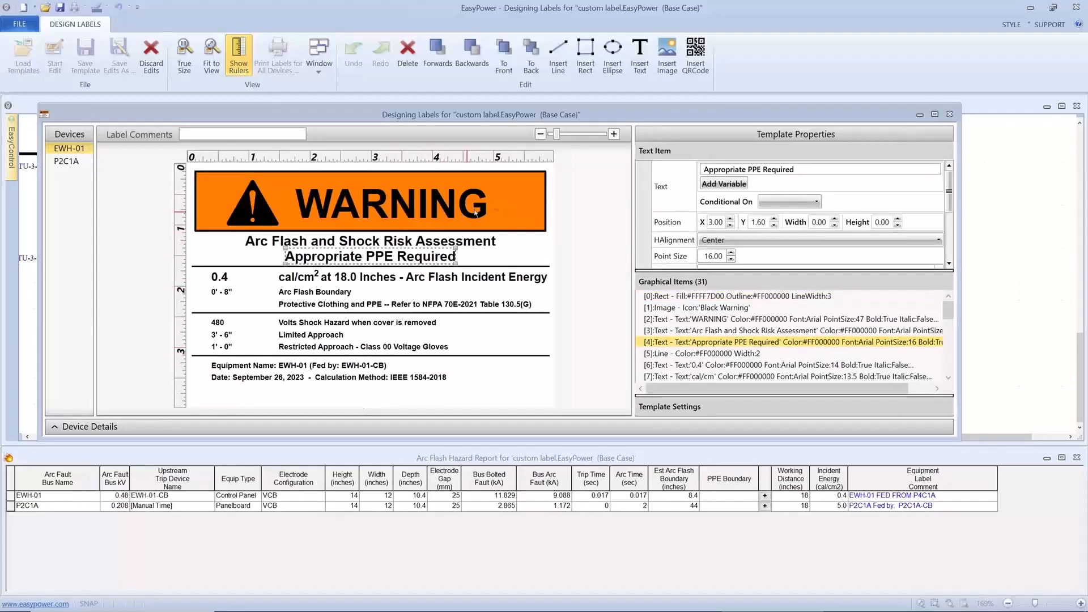
left_click(495, 199)
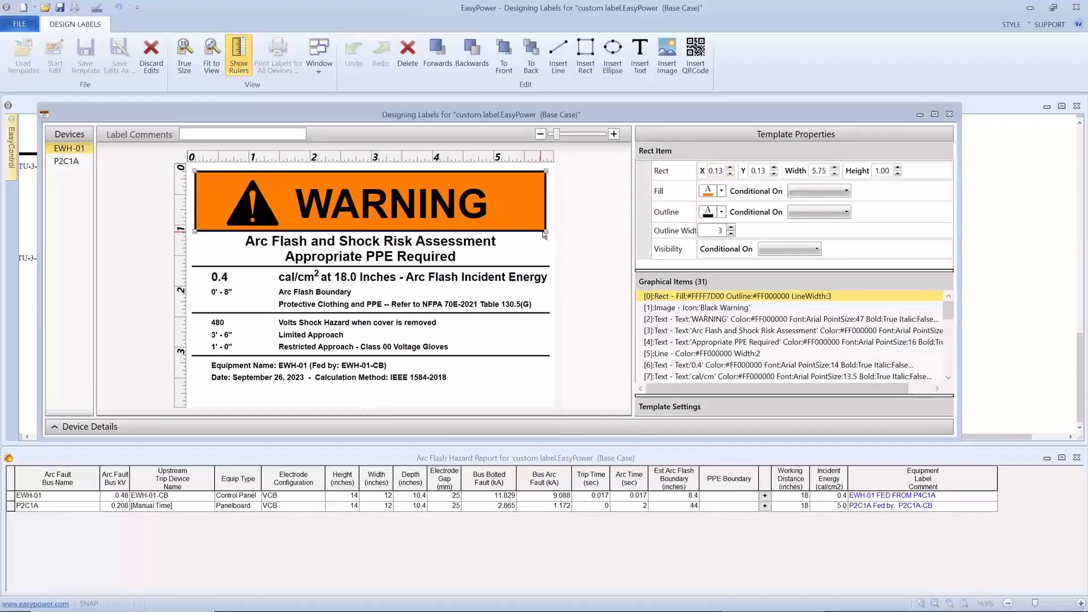
mouse_move(545, 235)
left_mouse_down()
mouse_move(533, 211)
mouse_move(551, 233)
mouse_move(540, 232)
left_mouse_up()
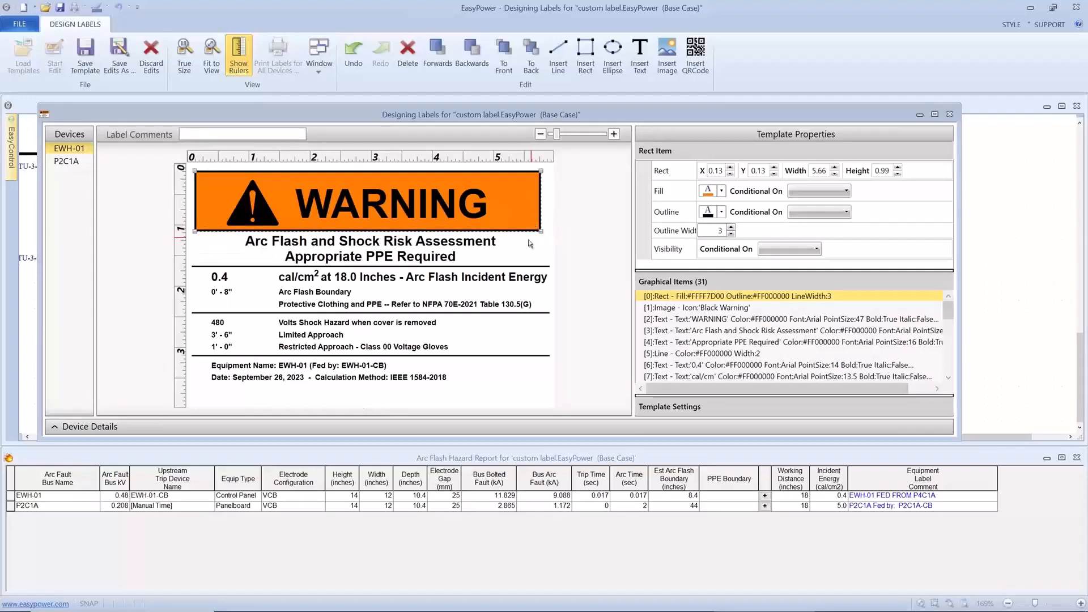
Step: Select the Equipment Name text and compare how it reads on the P2C1A and EWH-01 labels
left_click(348, 371)
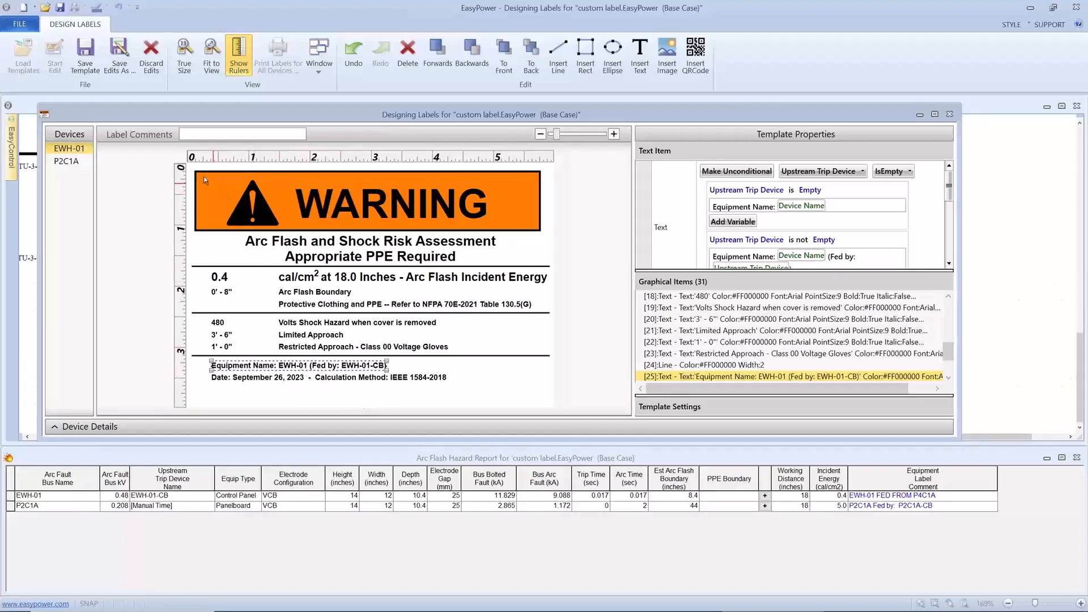
left_click(83, 163)
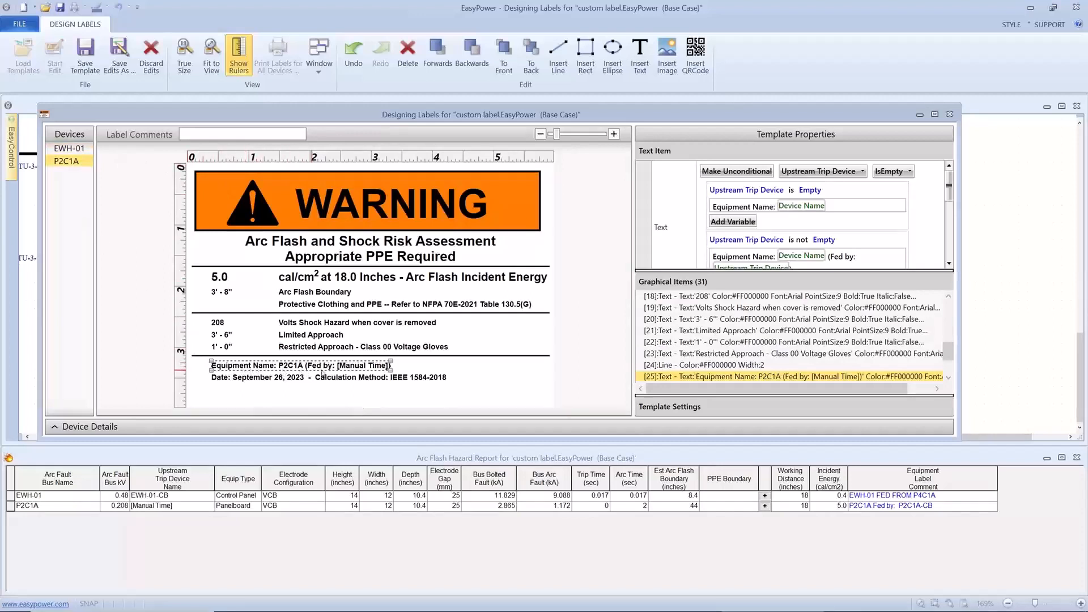
left_click(86, 152)
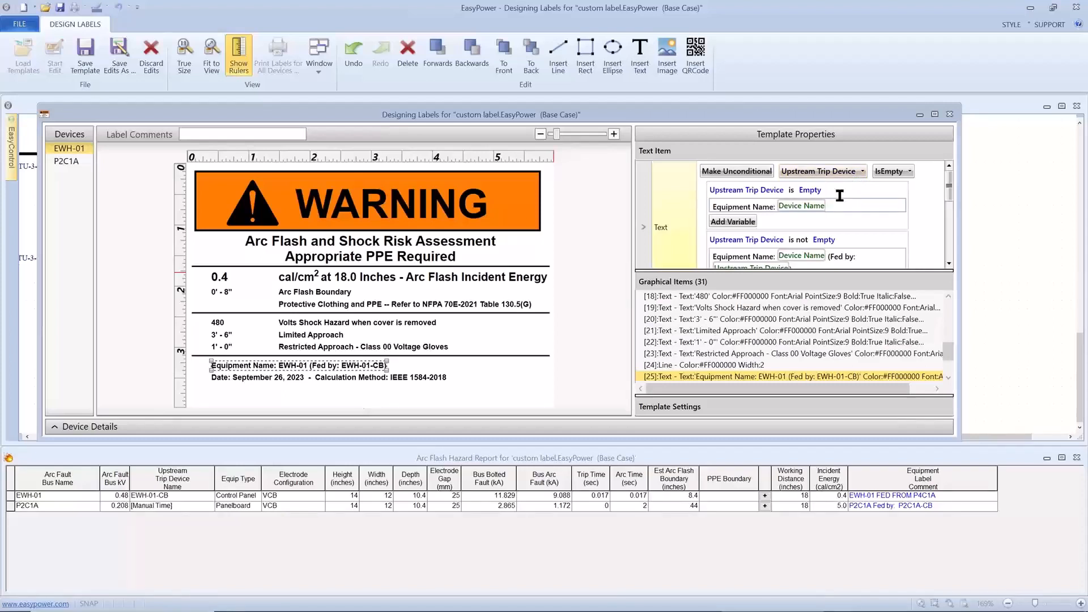
Step: Remove the Device Name variable from the Equipment Name text's first case and base its condition on Device Code
key("BackSpace")
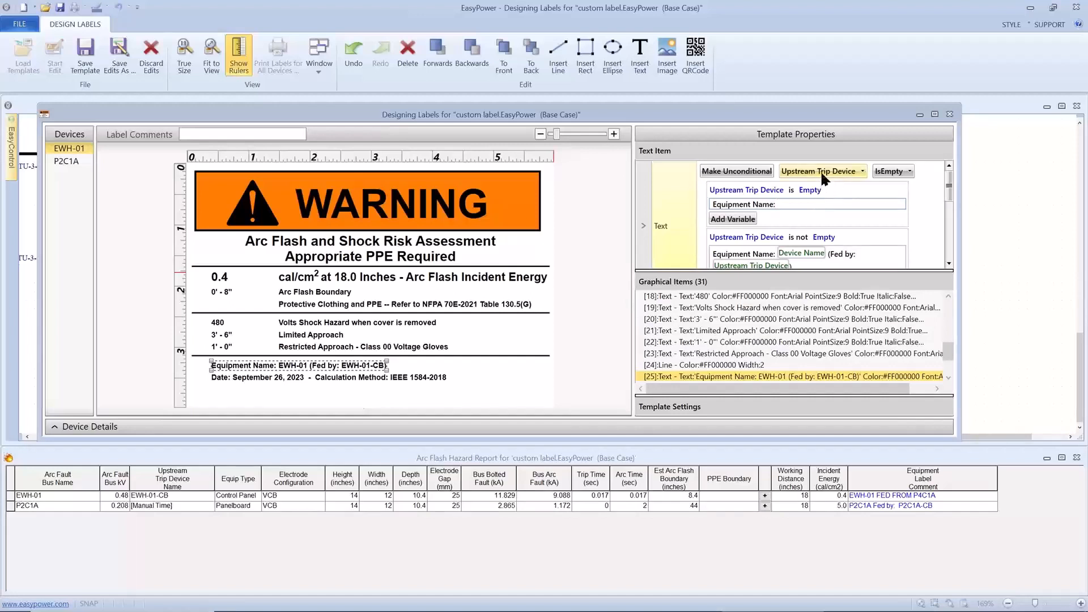
left_click(820, 171)
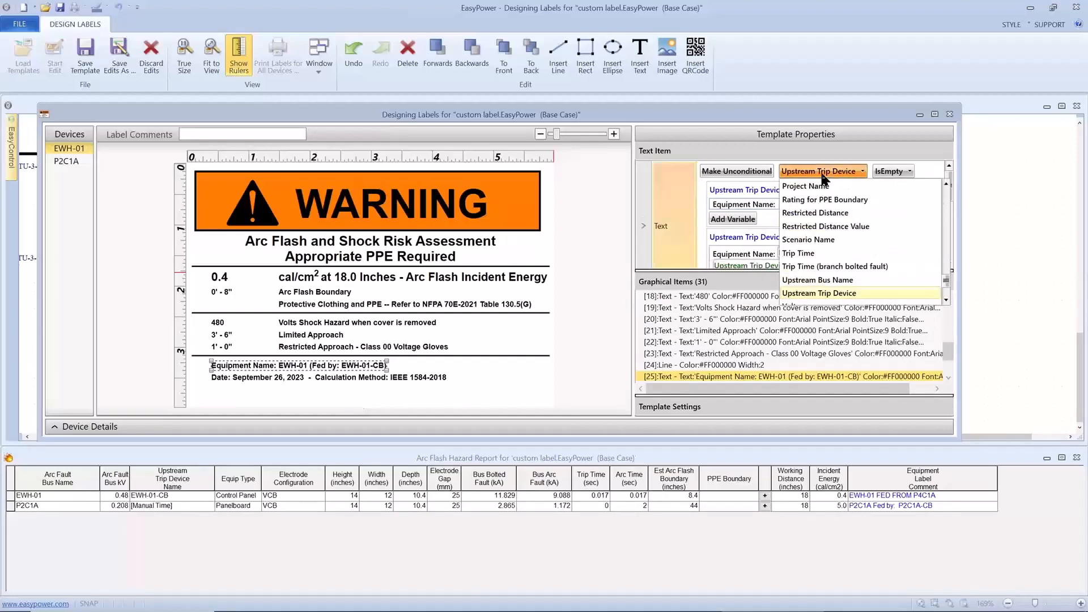
left_click(824, 187)
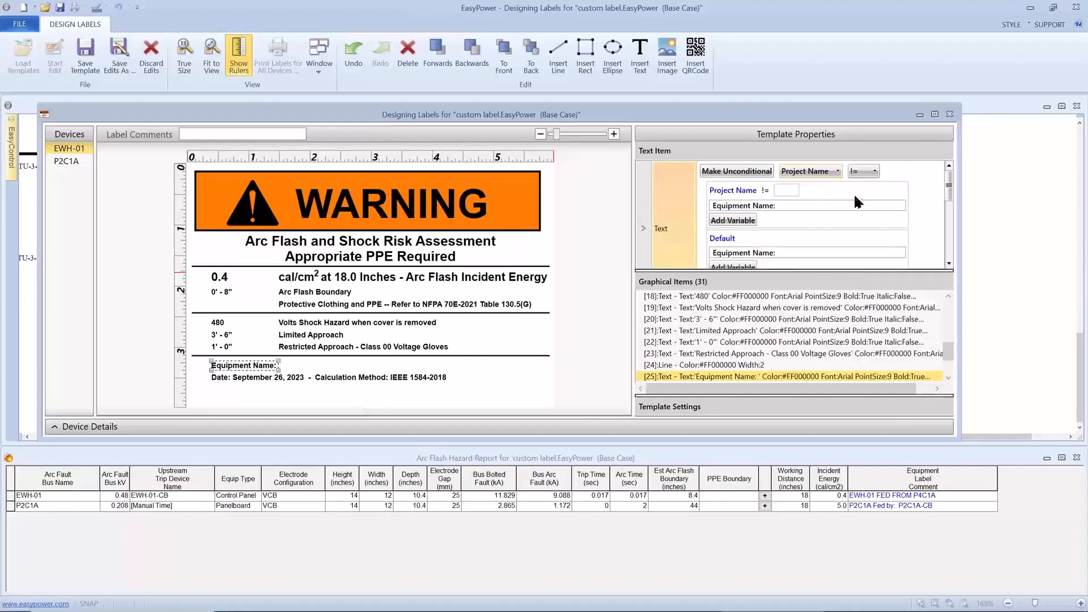
left_click(835, 173)
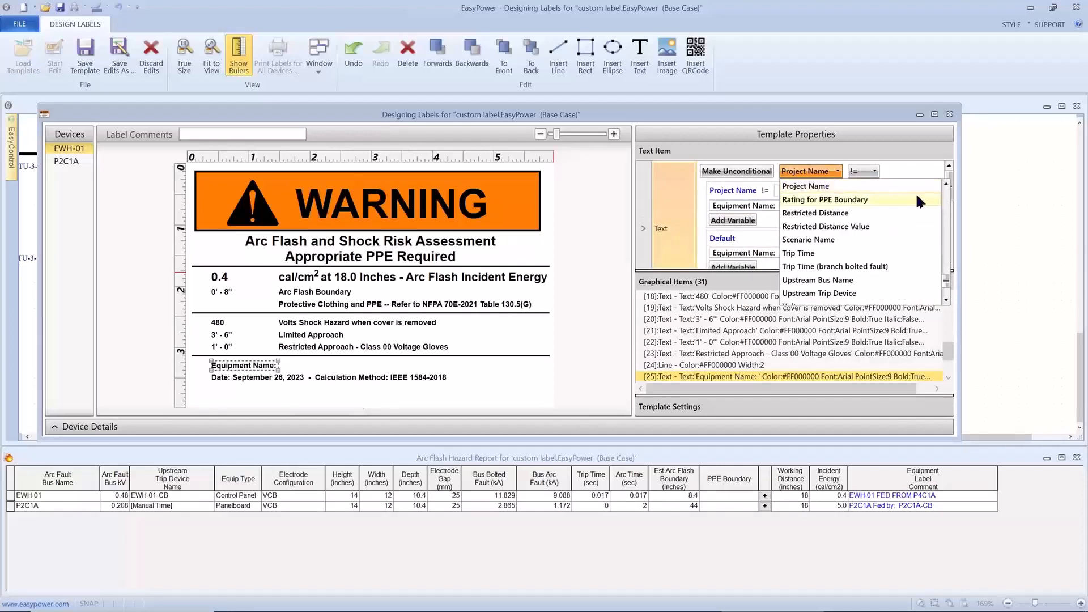
scroll(944, 202, "up", 10)
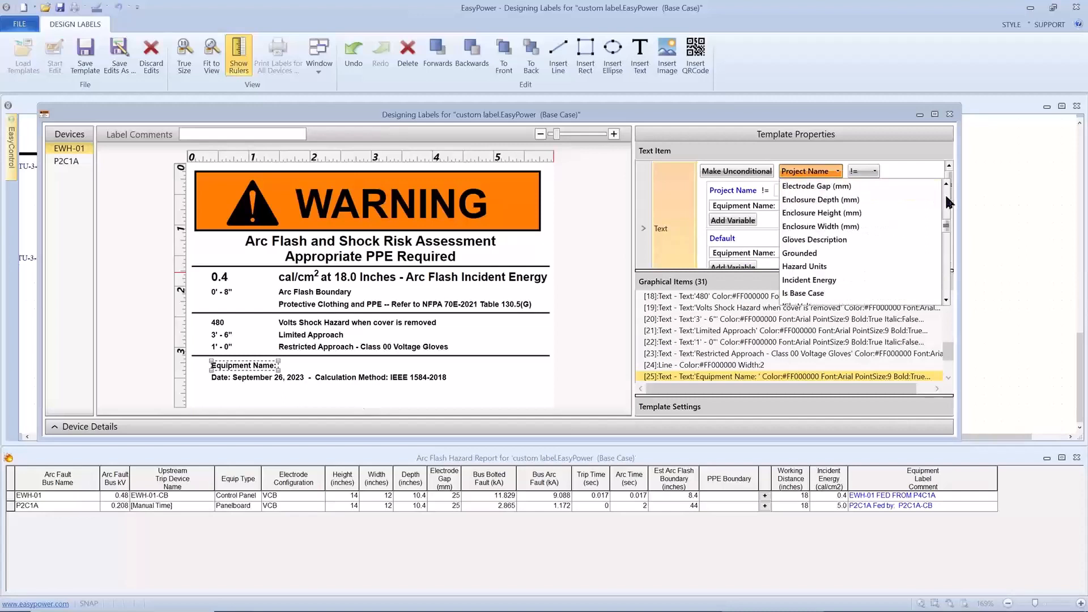
scroll(946, 202, "up", 3)
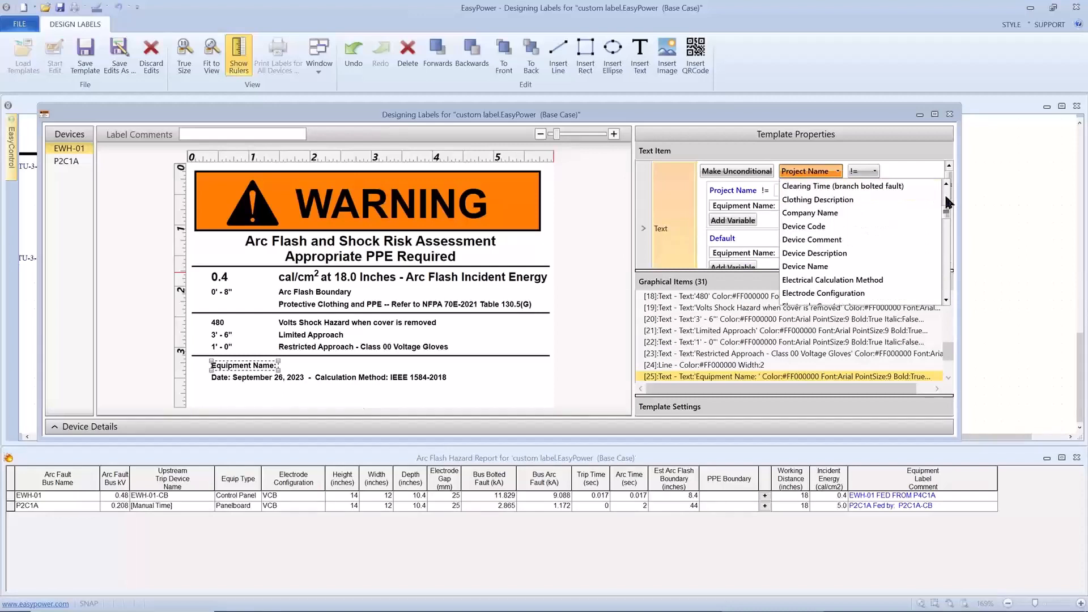
left_click(818, 226)
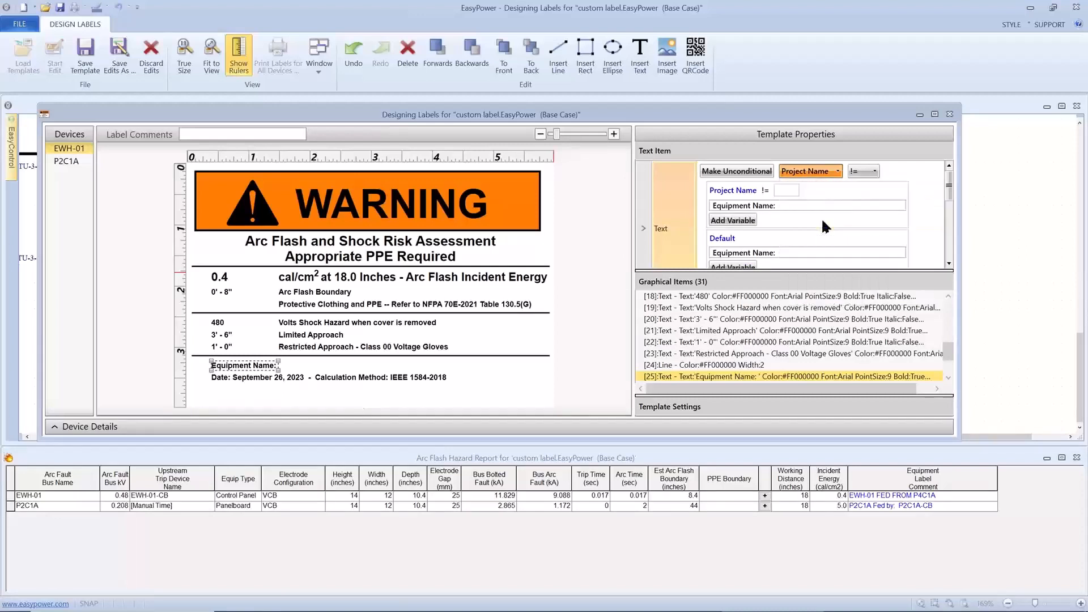
Step: Make the Equipment Name text's condition apply when the device code contains MAN1
left_click(870, 170)
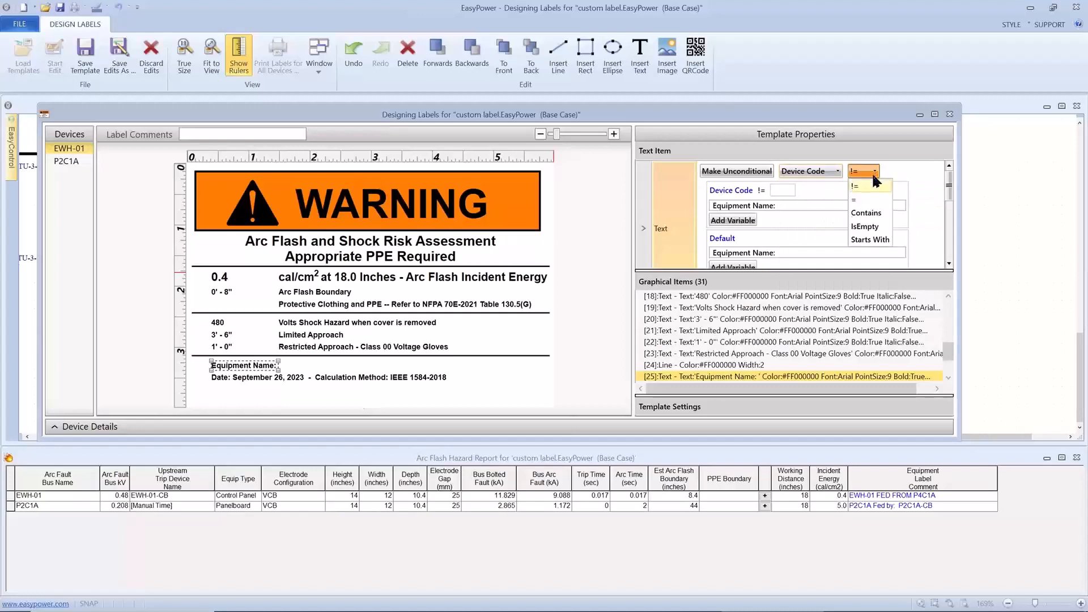
left_click(865, 213)
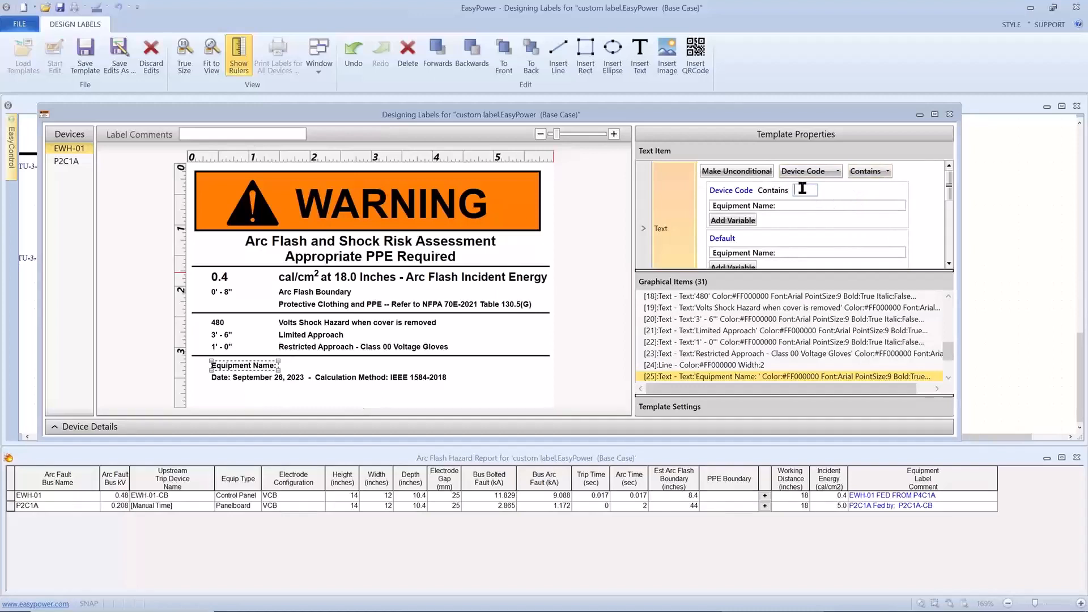
type("m")
key("BackSpace")
type("M")
type("FN1")
left_click(808, 206)
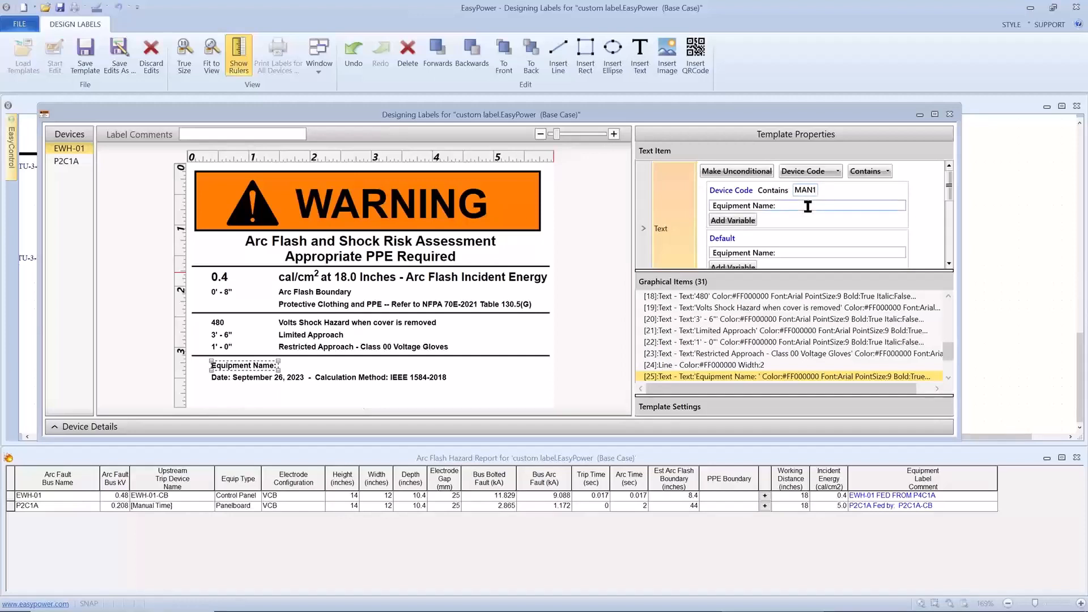
Step: Add the Bus Label Comments variable after Equipment Name in the MAN1 case
left_click(750, 219)
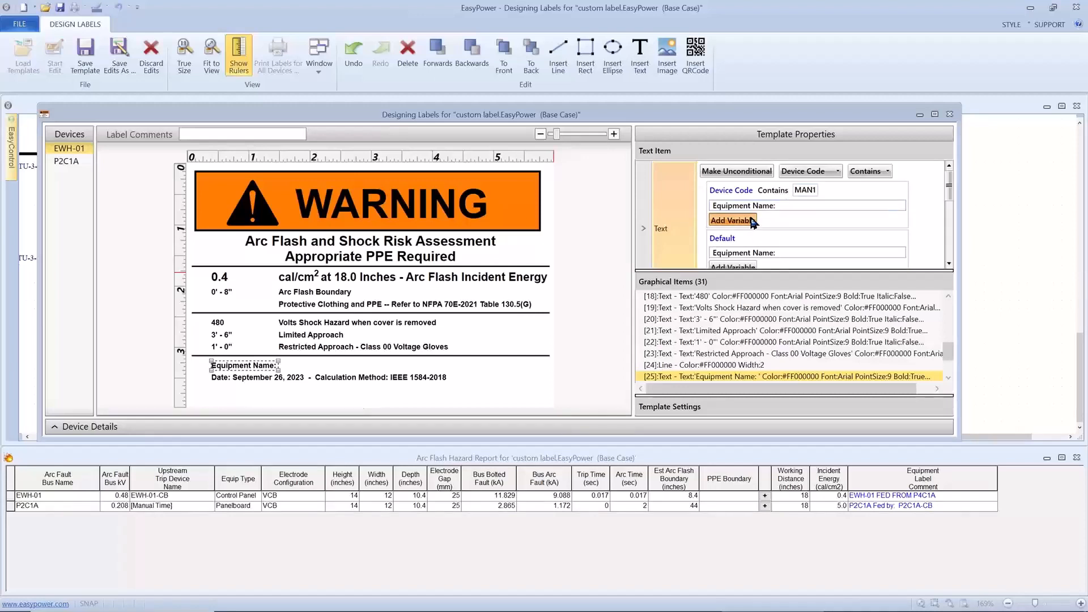
left_click(754, 209)
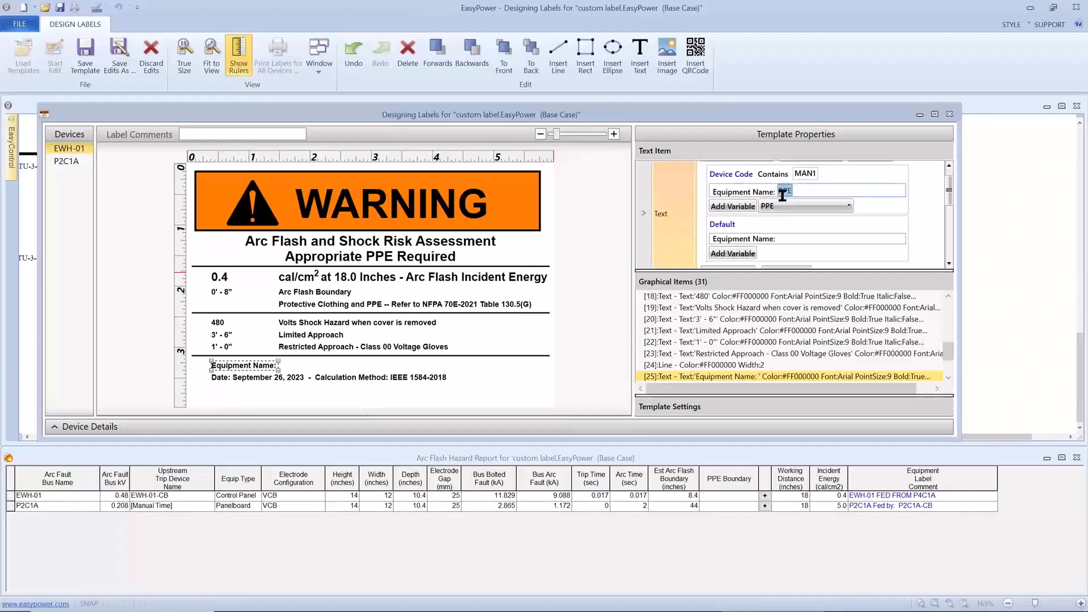
left_click(787, 204)
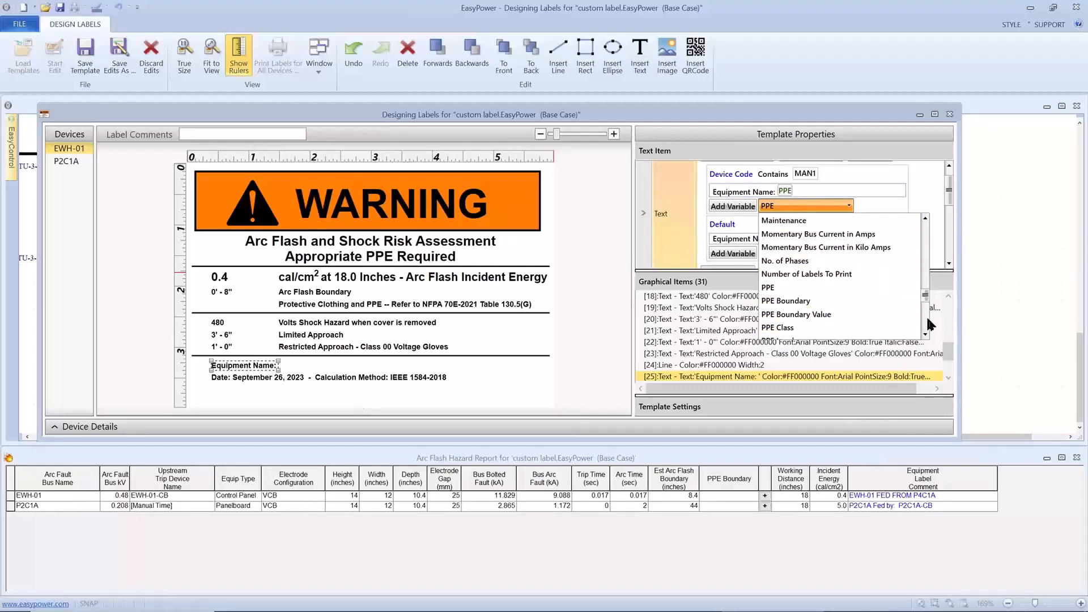
left_click_drag(927, 294, 925, 240)
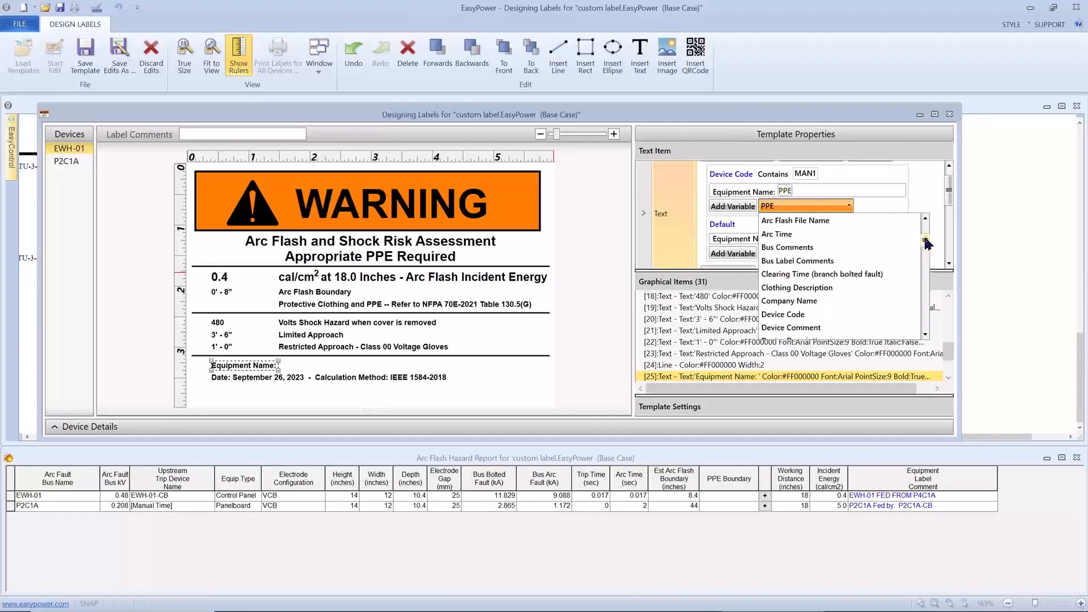
left_click(811, 261)
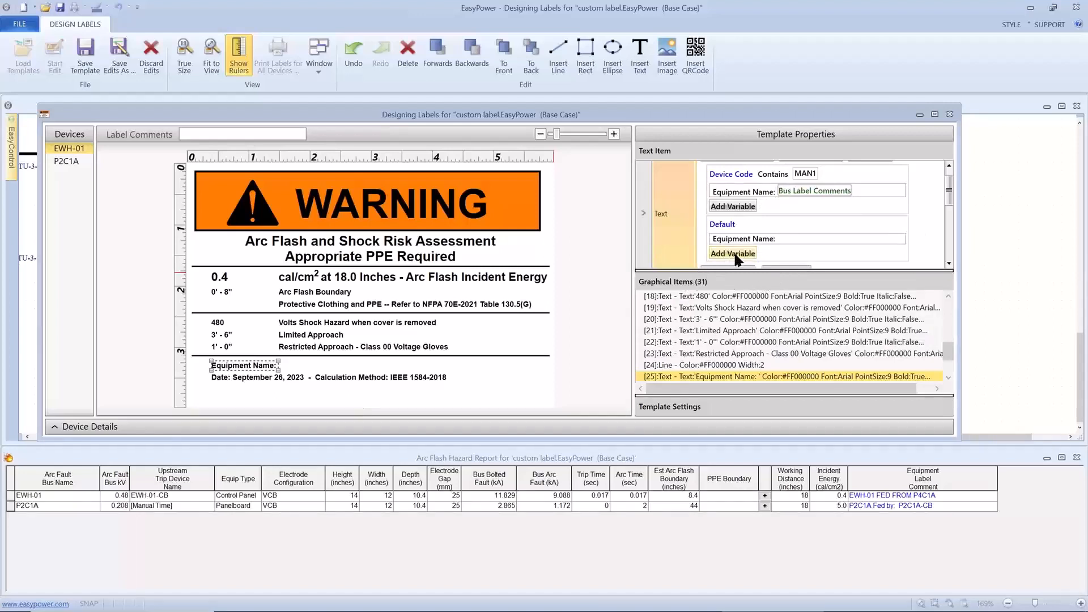
Step: Discard all edits made to the 4X6 Die-cut 1 2021 w_warning template
left_click(779, 240)
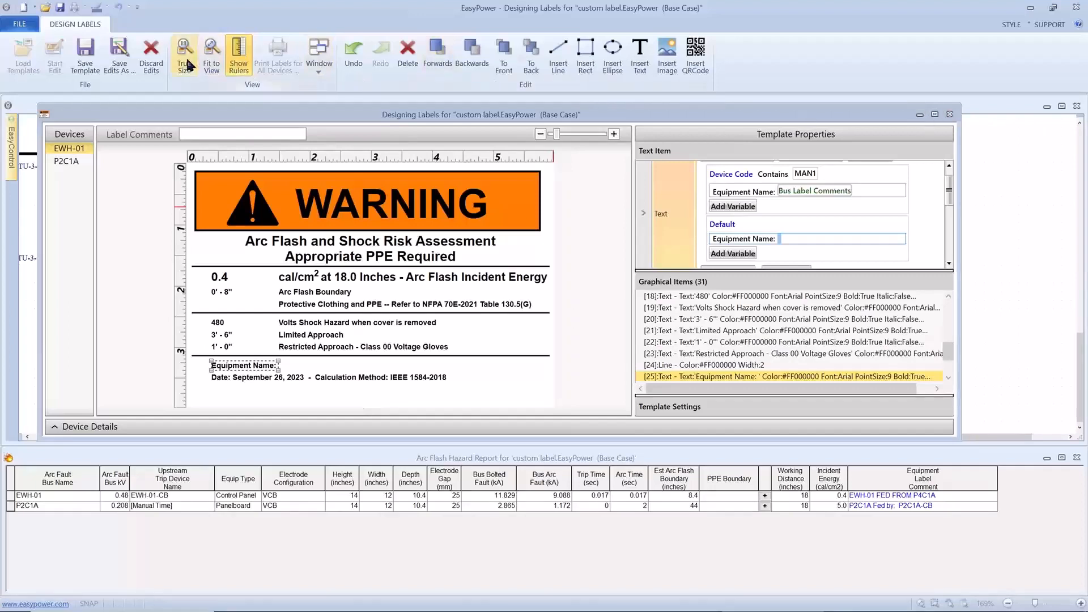
left_click(151, 57)
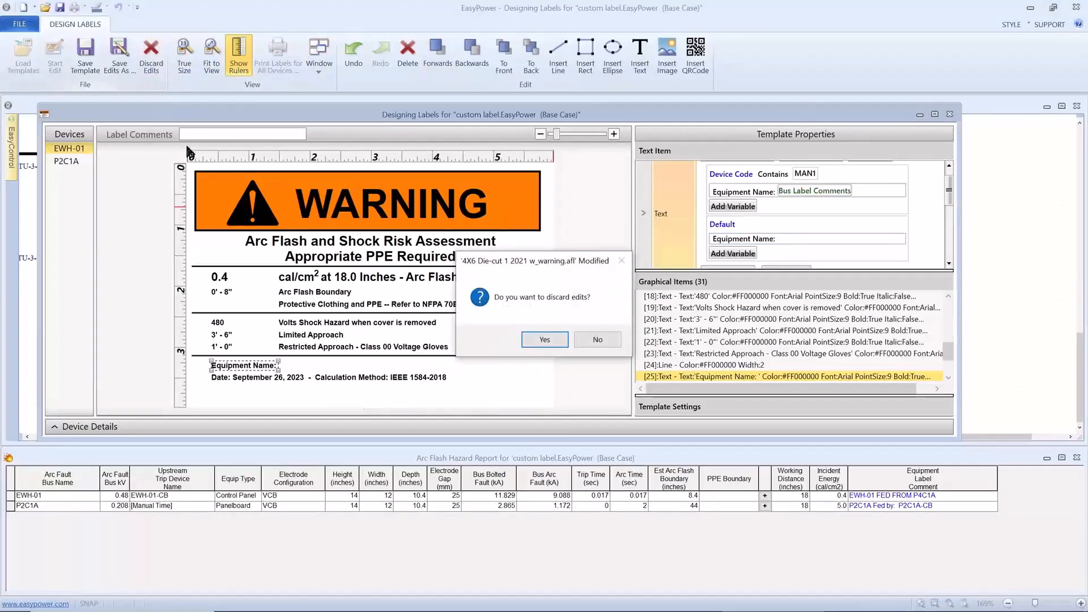
left_click(549, 336)
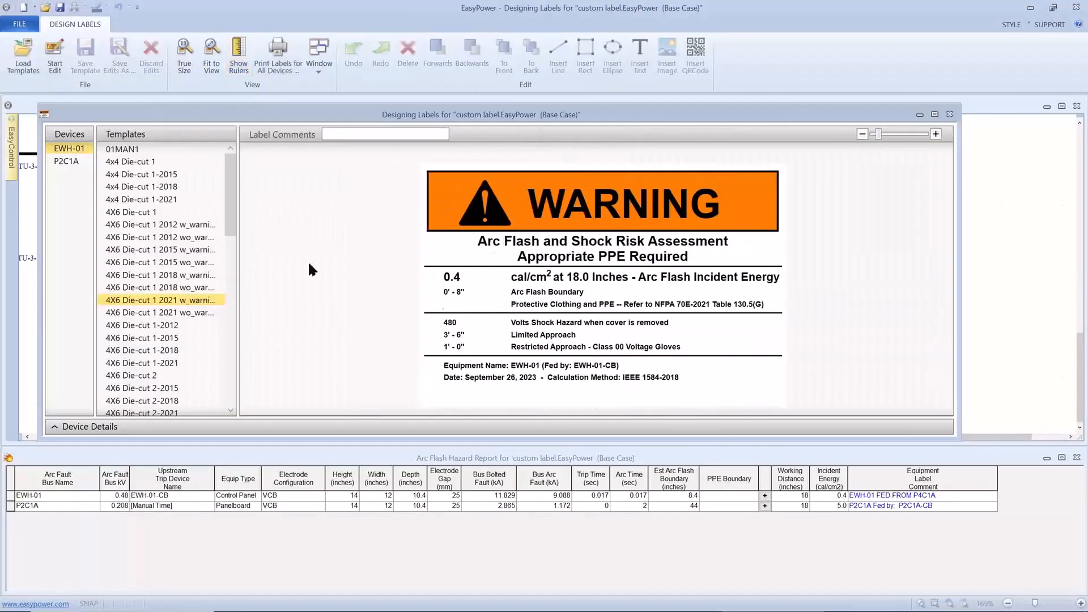
Step: Open the 01MAN1 template for editing and compare its Equipment Name text on the P2C1A and EWH-01 labels
left_click(148, 150)
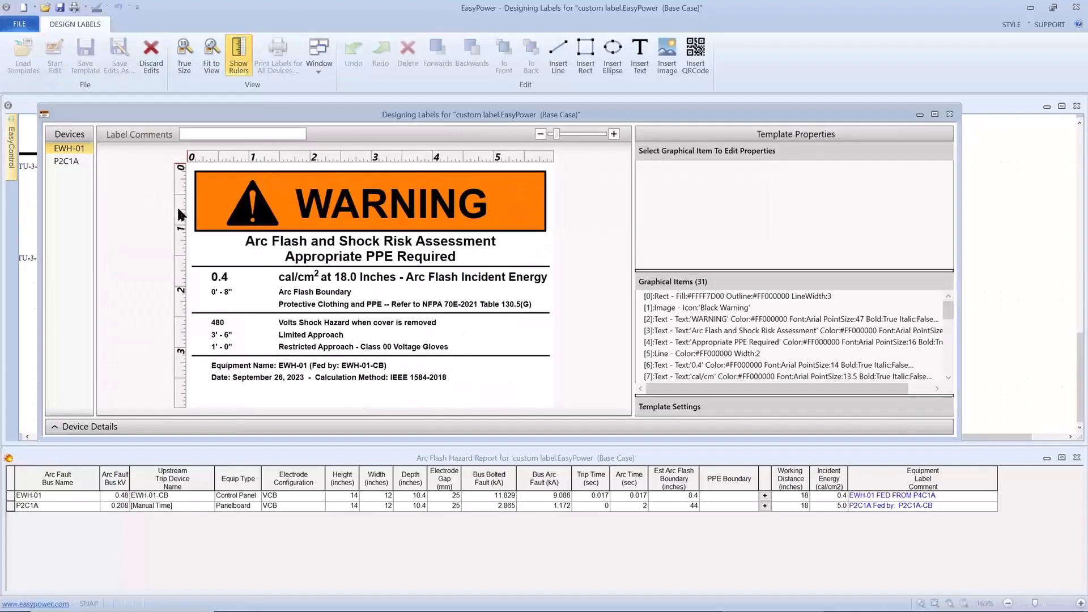
left_click(276, 369)
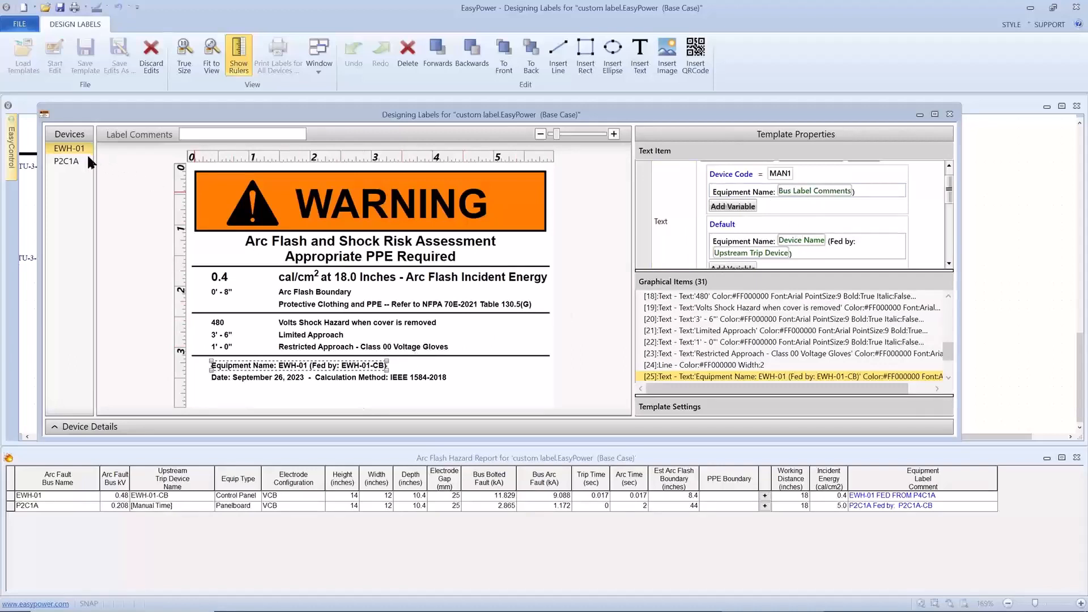
left_click(66, 161)
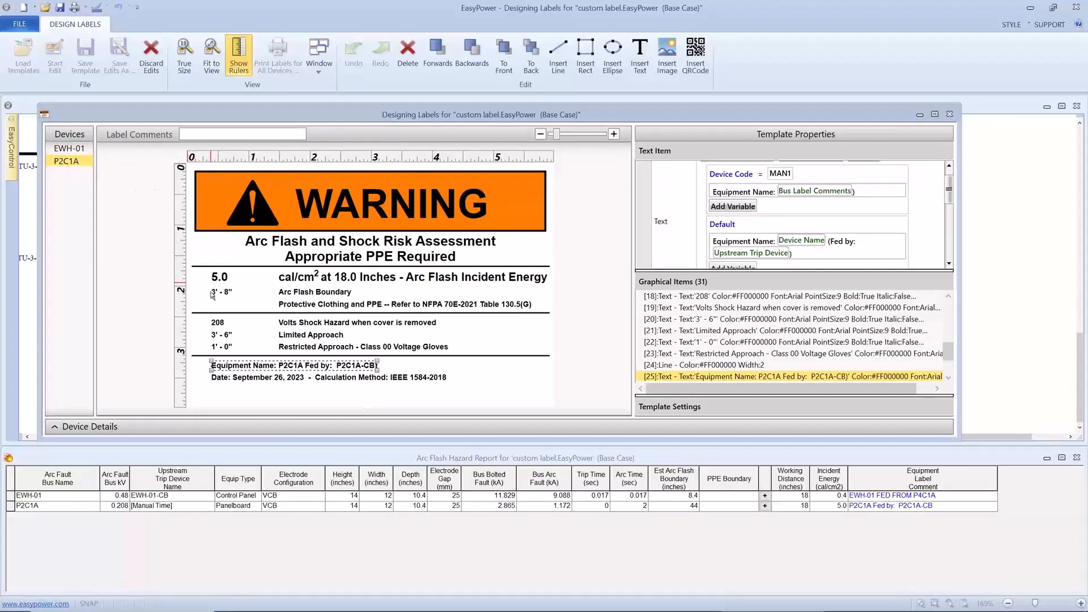
left_click(73, 148)
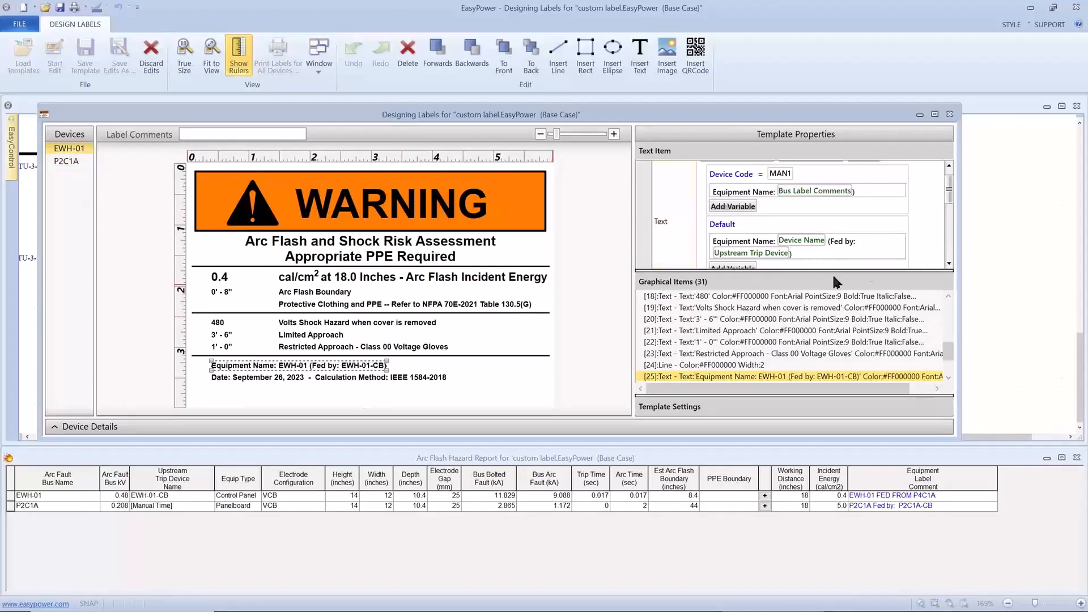
Step: Review the Equipment Name text's MAN1 condition, default case and position properties in the 01MAN1 template
left_click(948, 264)
left_click(949, 264)
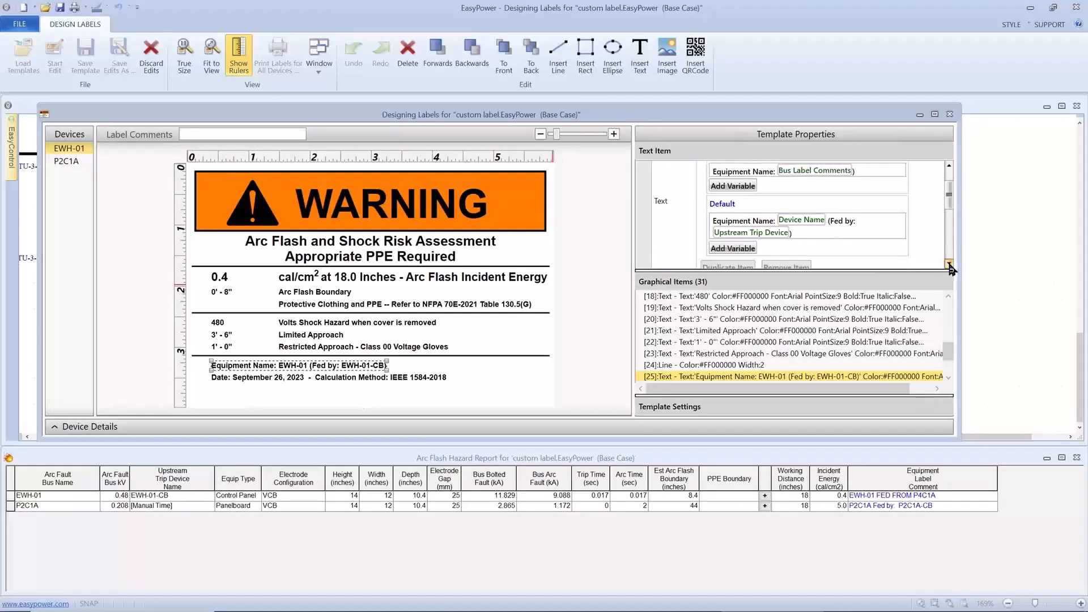
left_click(948, 264)
left_click(949, 264)
left_click(949, 265)
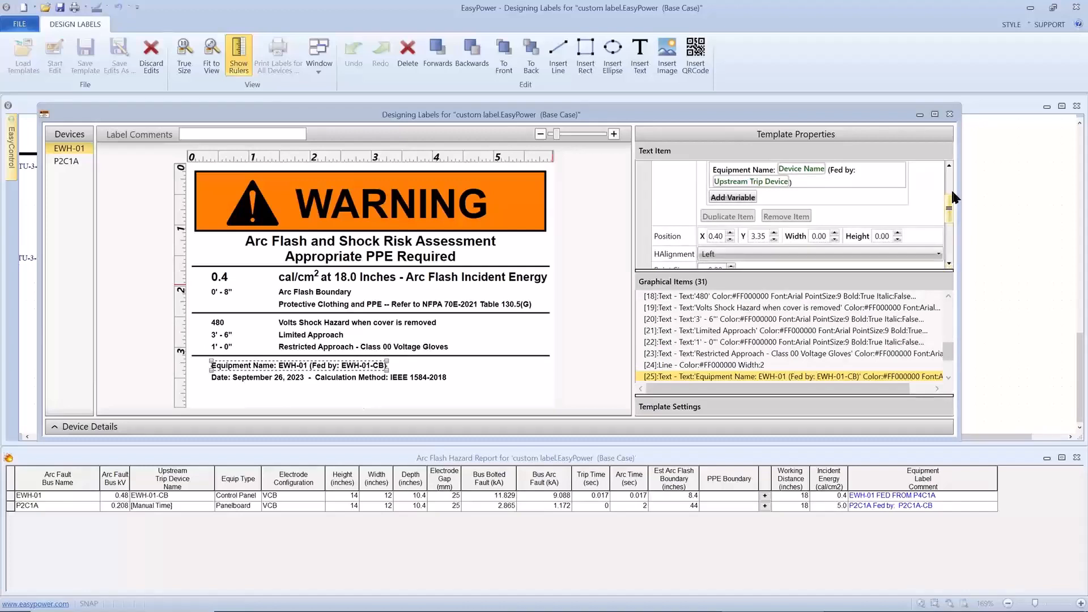
left_click_drag(950, 206, 950, 180)
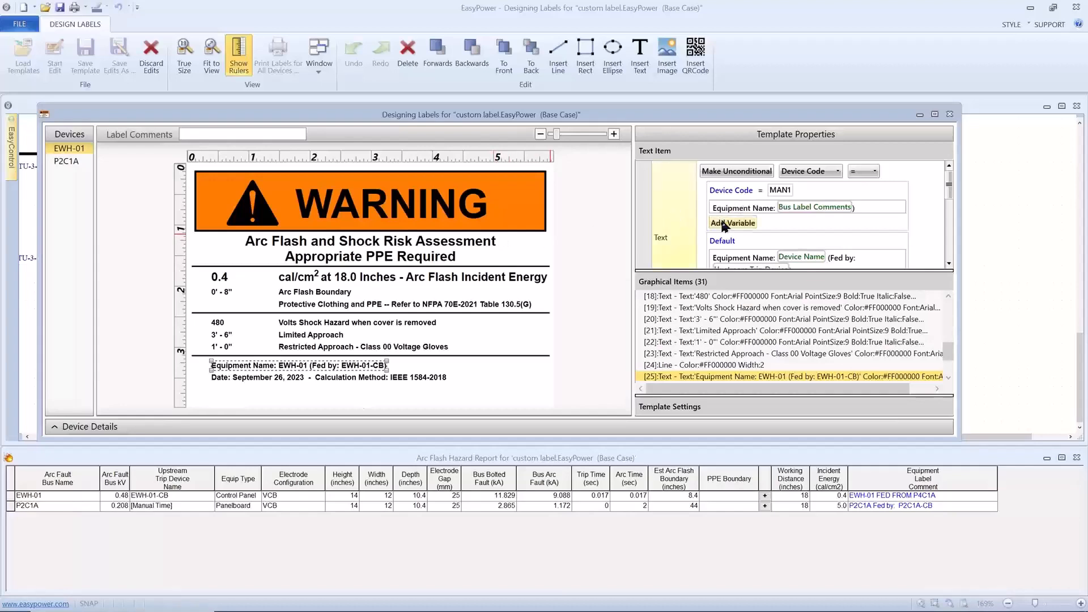
Step: Switch to the browser, look through the EasyPower website's search results for labels, and return to EasyPower
key("alt+Tab")
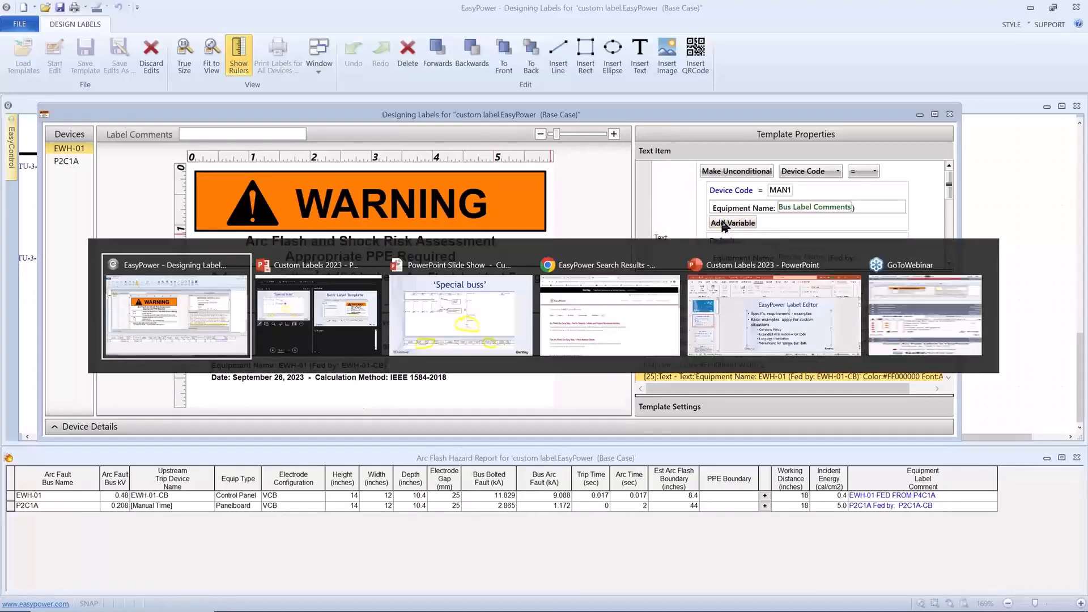
key("alt+Tab")
key("alt+Tab")
key("alt+Tab")
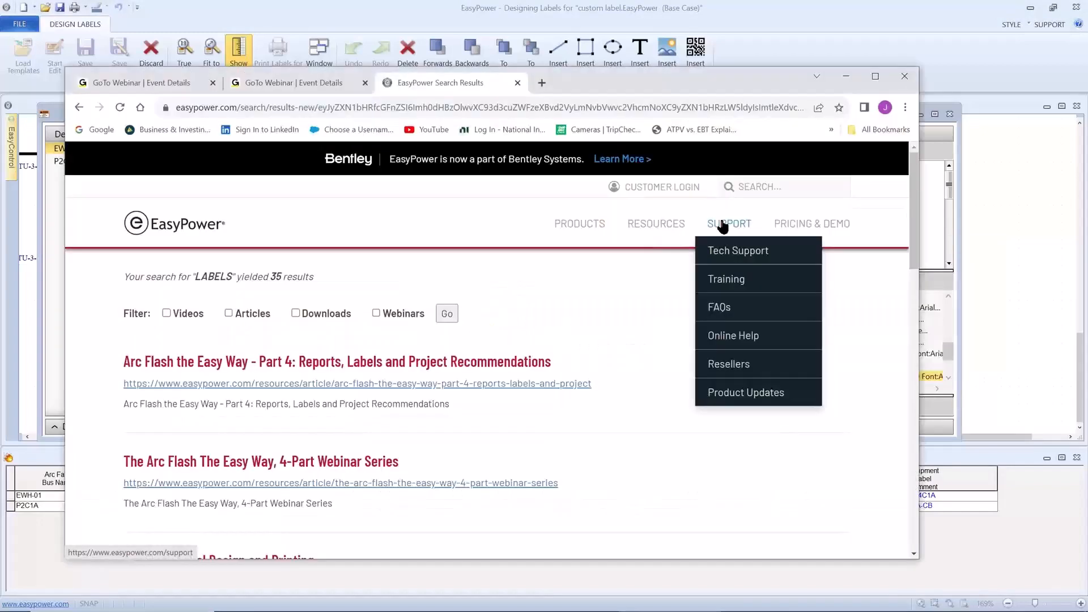
mouse_move(599, 229)
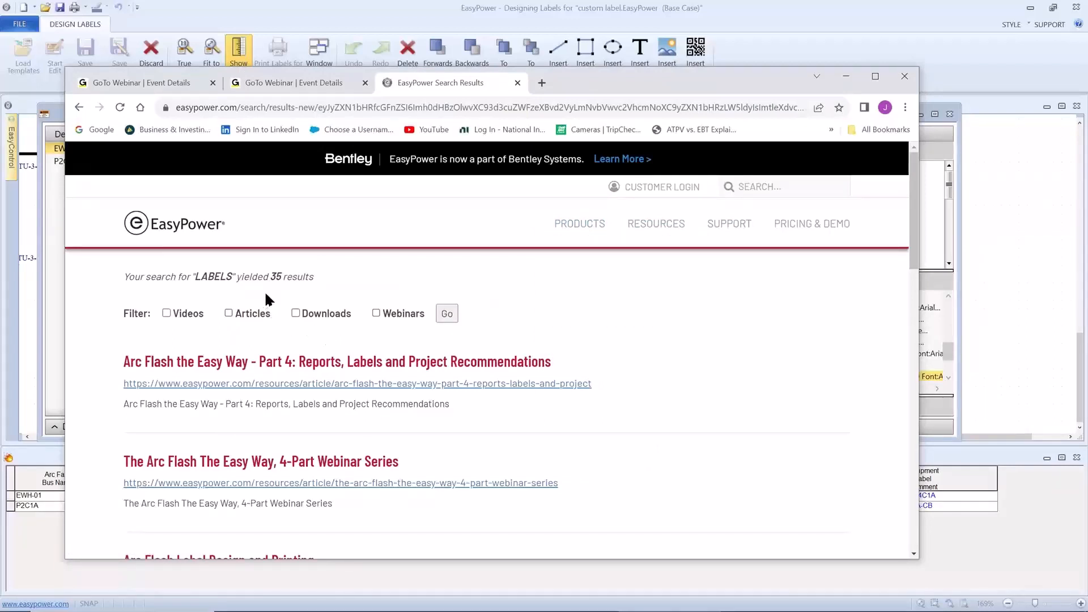
scroll(267, 294, "down", 2)
scroll(269, 300, "down", 2)
scroll(269, 302, "down", 3)
scroll(269, 309, "up", 2)
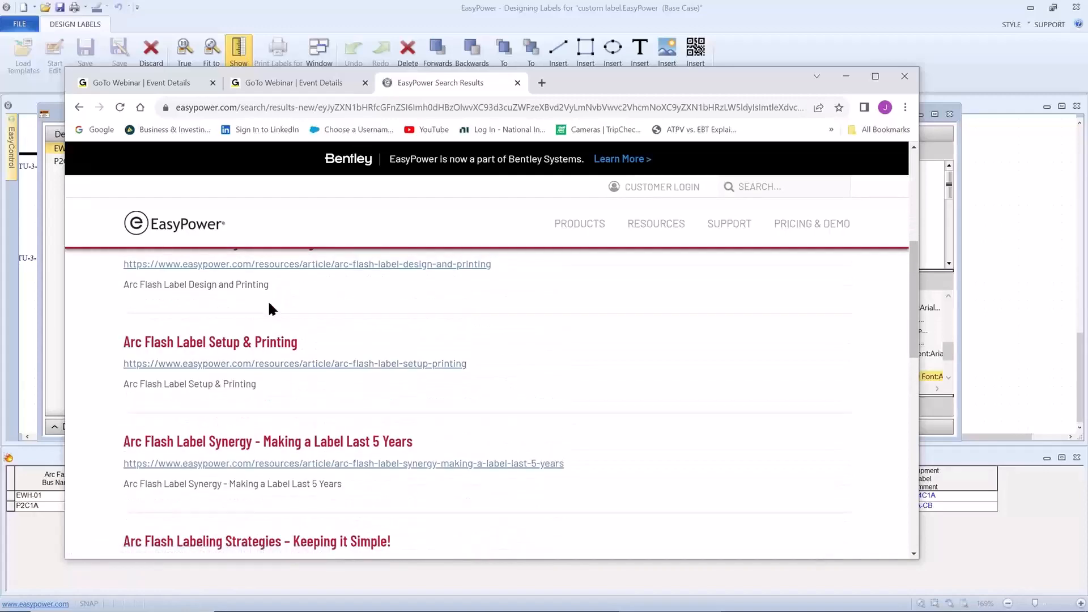
key("alt+Tab")
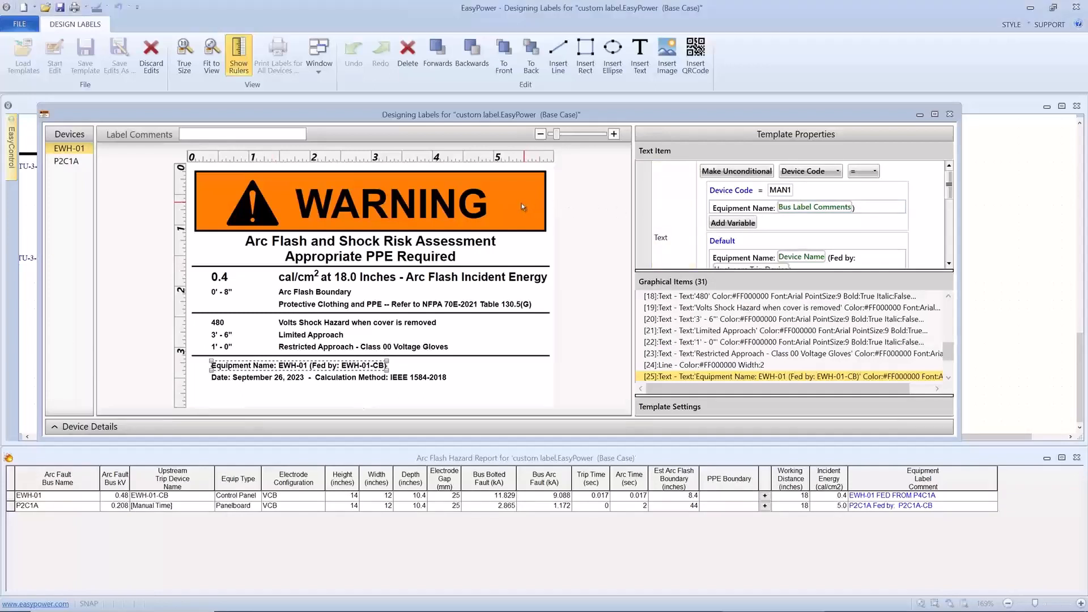
Step: Leave the 01MAN1 template and open the DC Standard 4x6 multi-color-2015 with device code template for editing
left_click(501, 210)
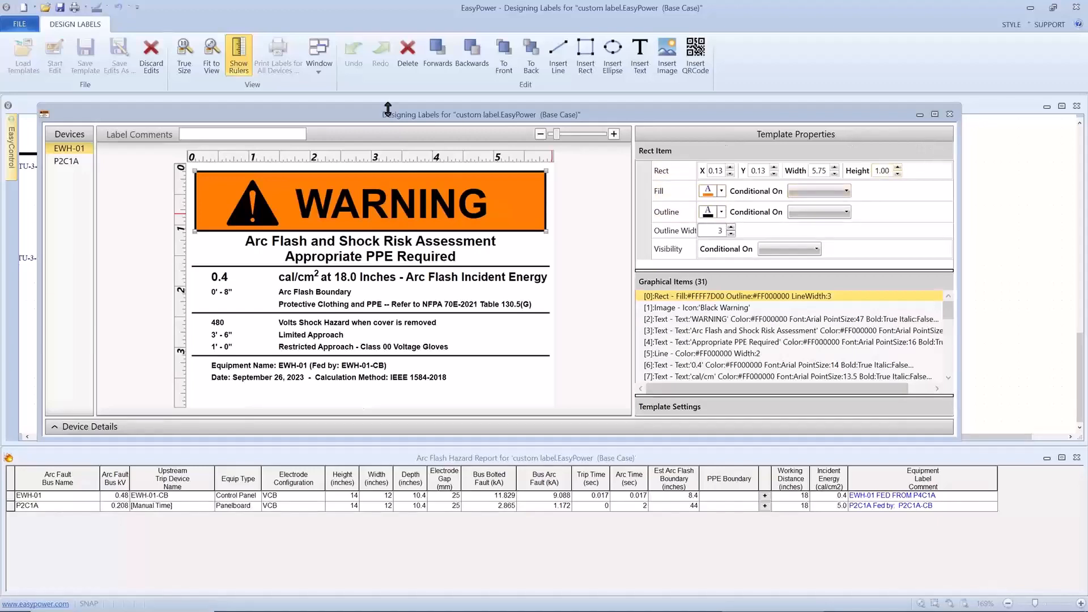
left_click(154, 56)
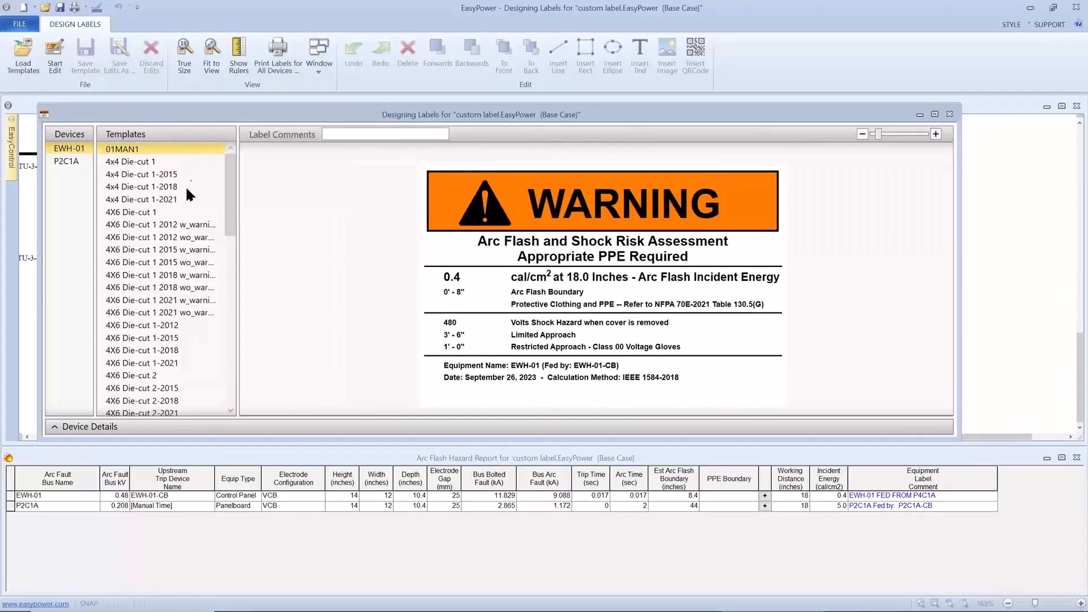
left_click(225, 257)
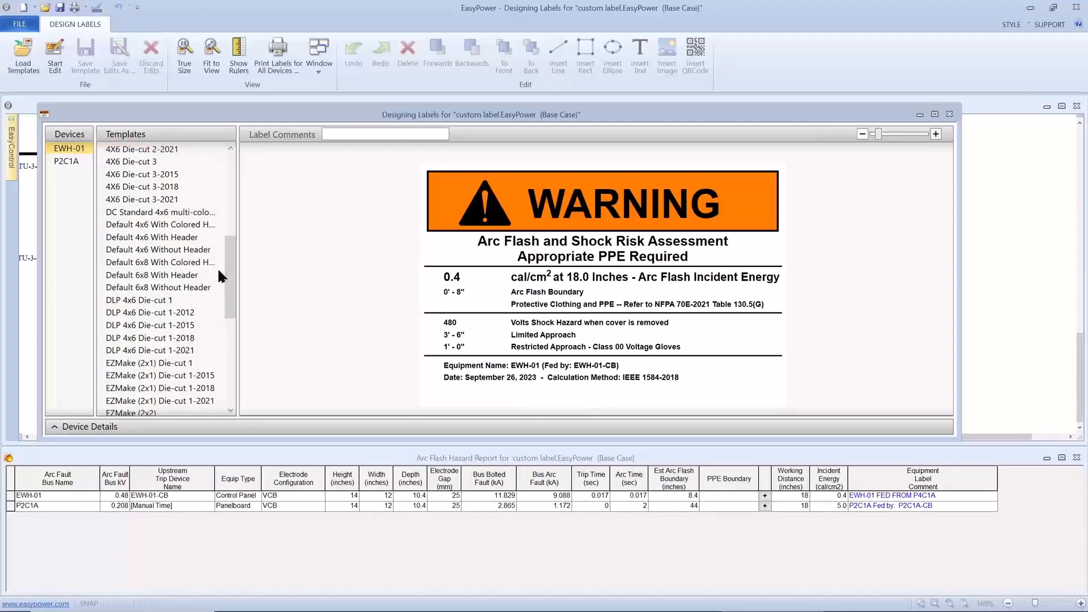
left_click(159, 214)
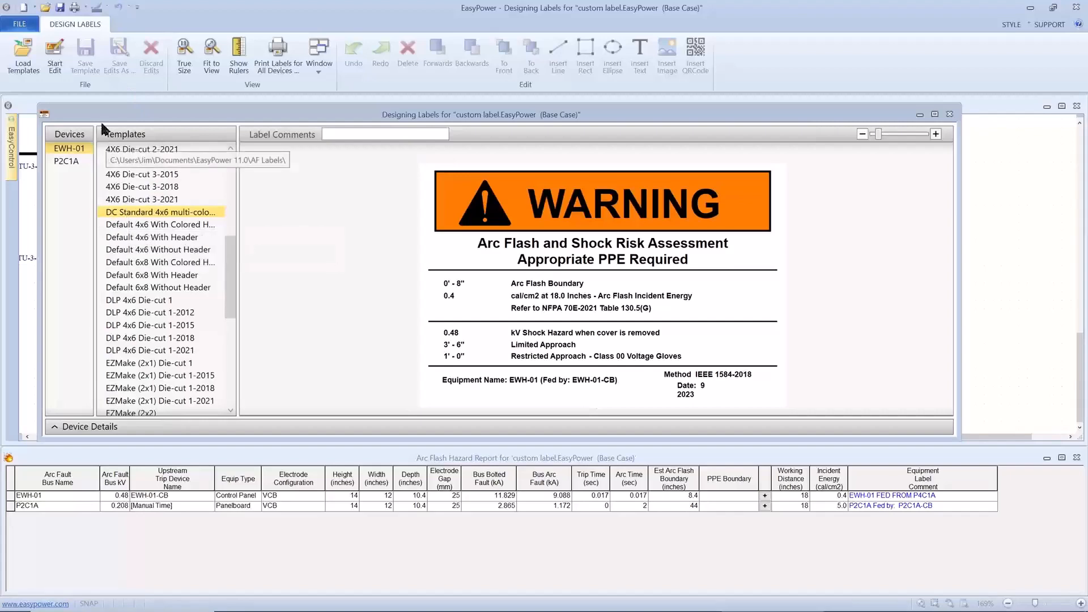
left_click(56, 63)
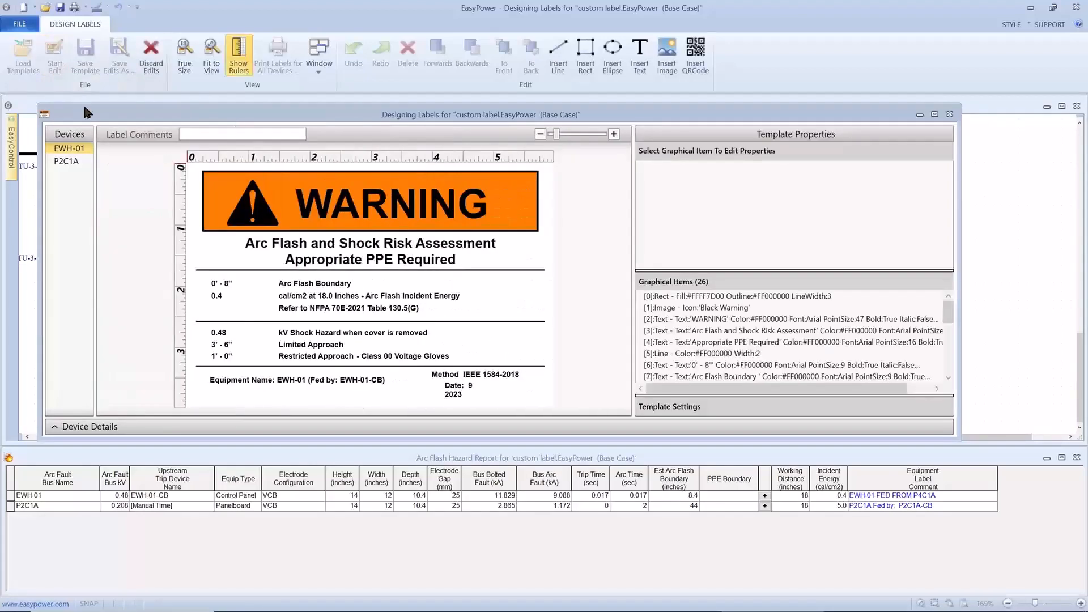
Step: Make the header red with the text DANGER! for incident energy >= 40.00, and set its default text to WARNING!
left_click(265, 215)
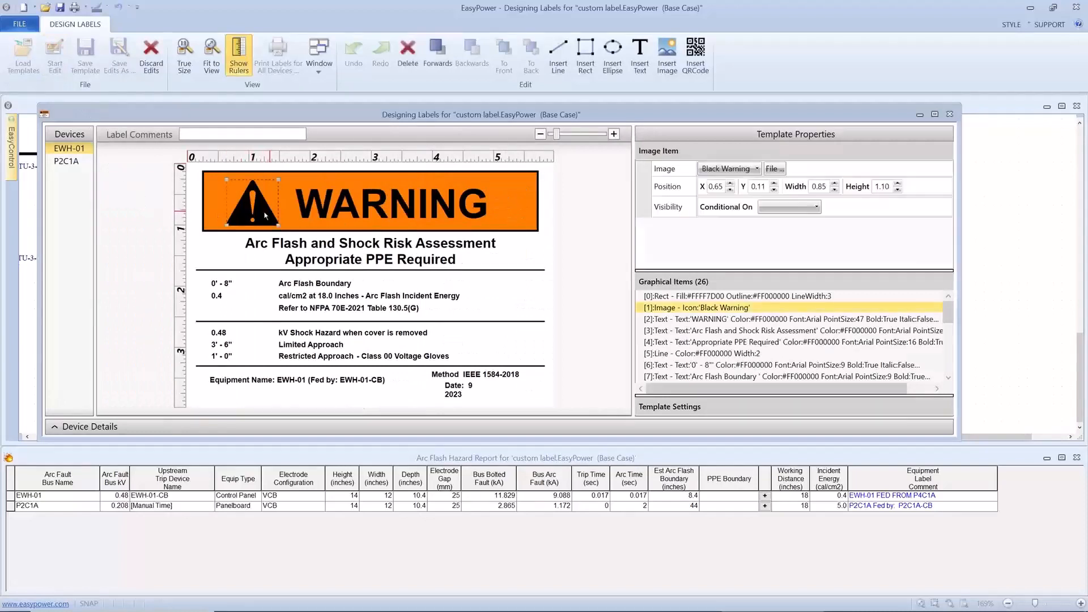
left_click(293, 215)
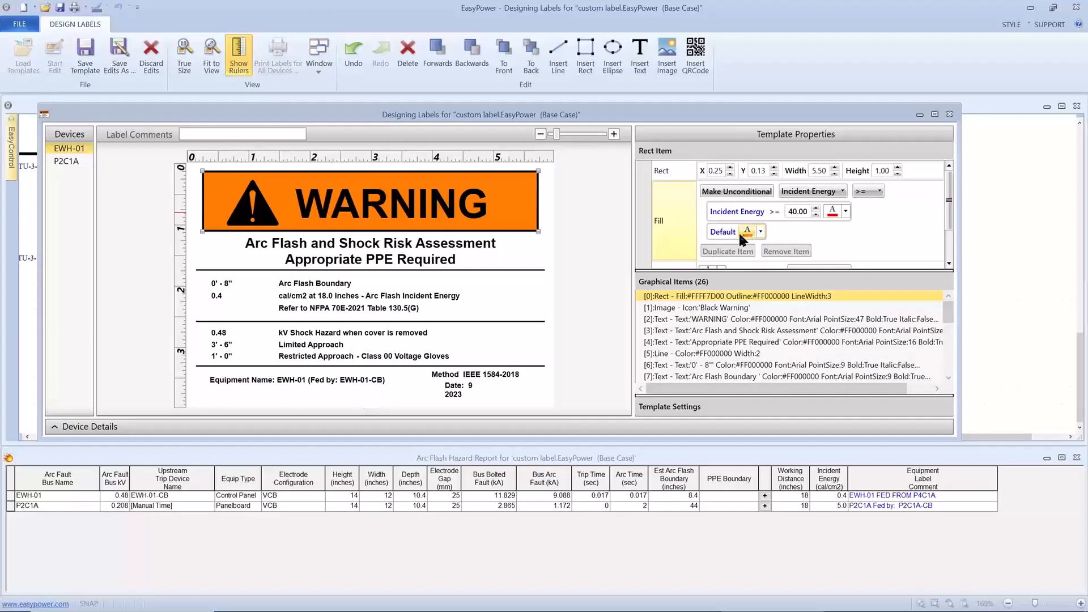
left_click(485, 205)
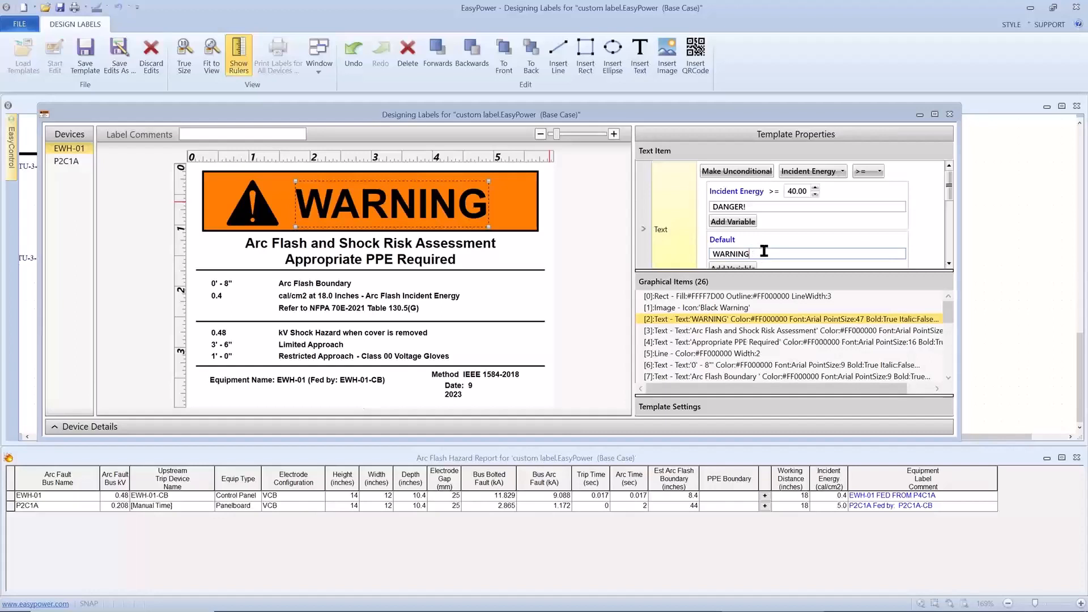
type("!")
Step: Compare the P2C1A and EWH-01 labels and examine the QR code's link text and position properties
left_click(57, 162)
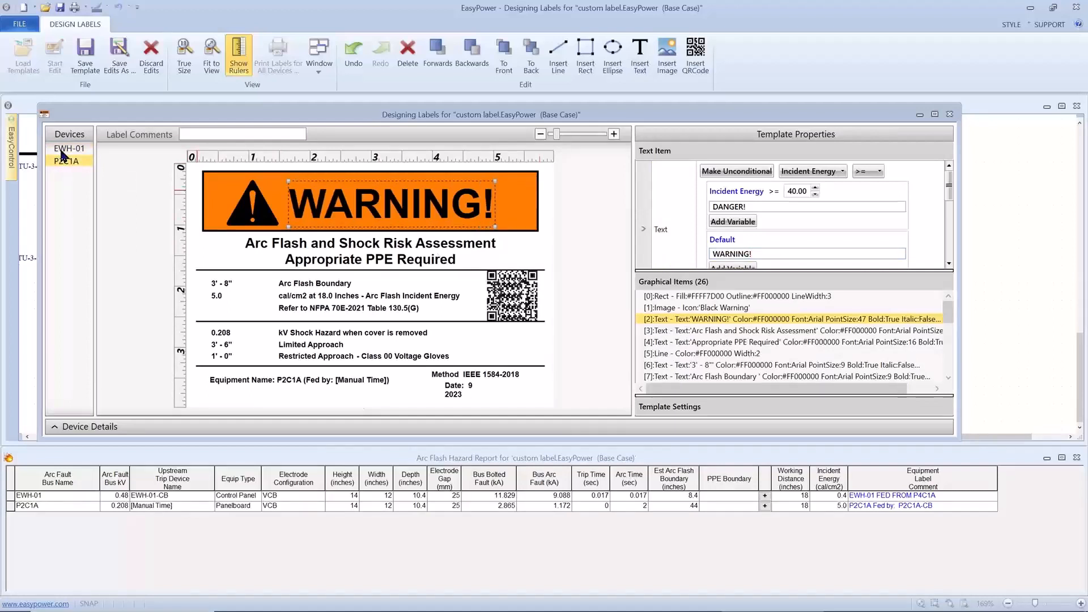
left_click(61, 150)
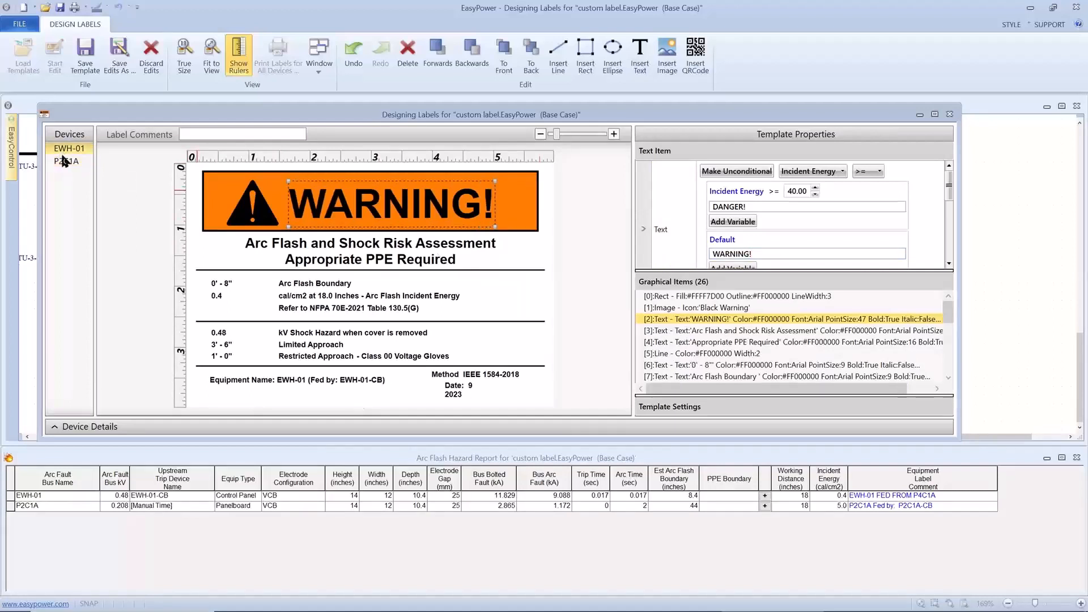
left_click(64, 163)
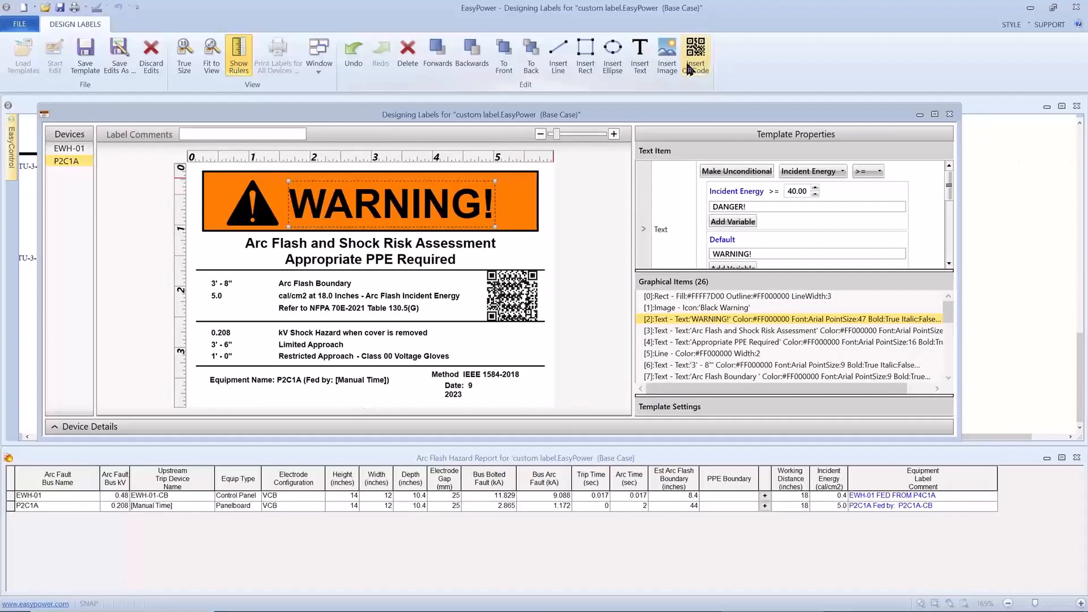
left_click(517, 281)
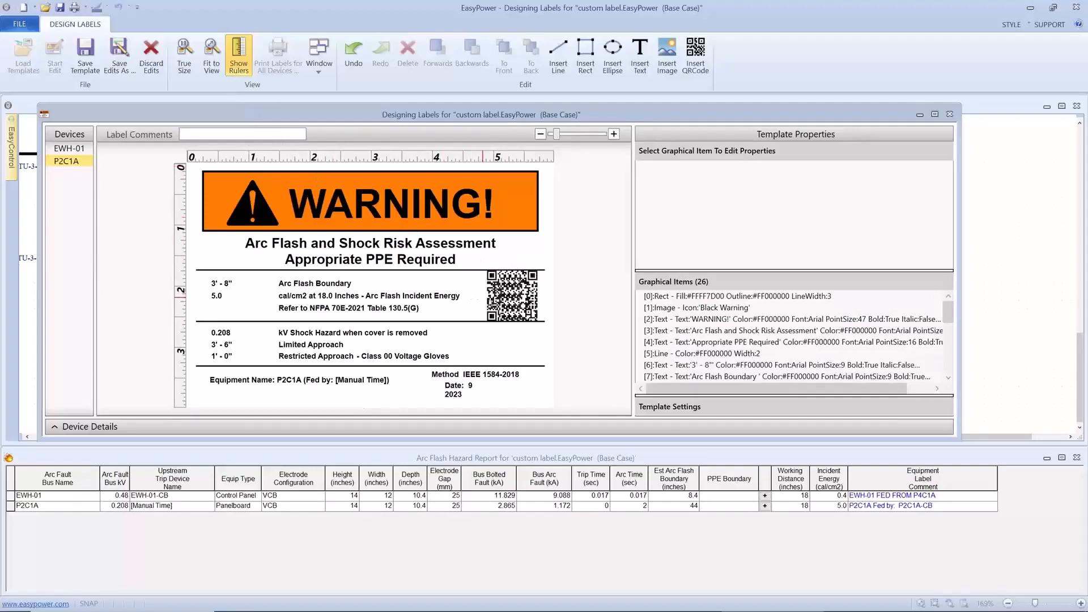
left_click(496, 304)
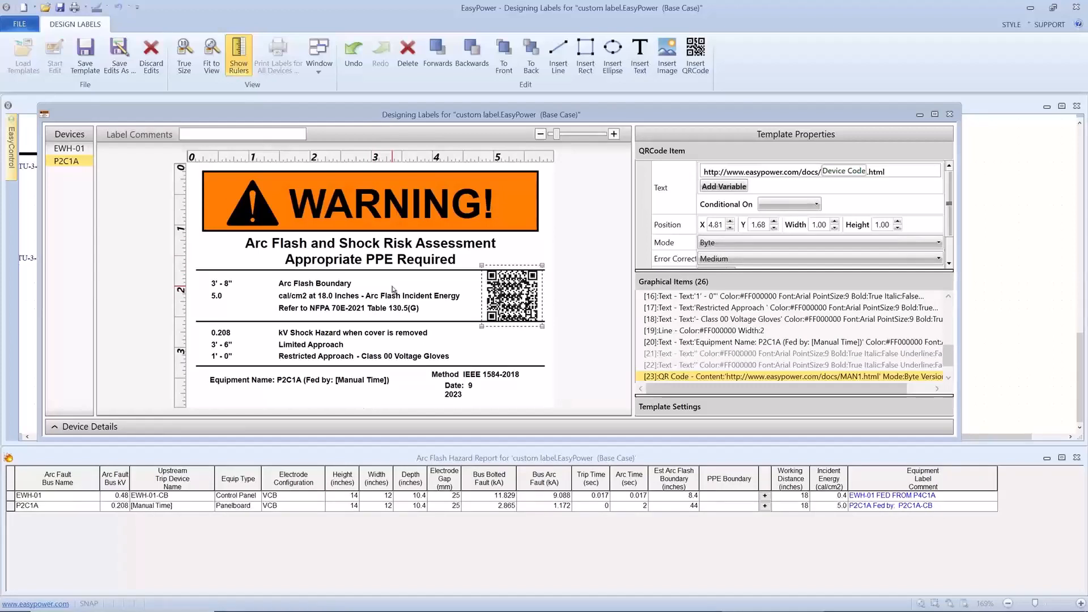
Step: Switch to the PowerPoint slide show and advance from 'Special buss' to the How to Handle slide
key("alt+Tab")
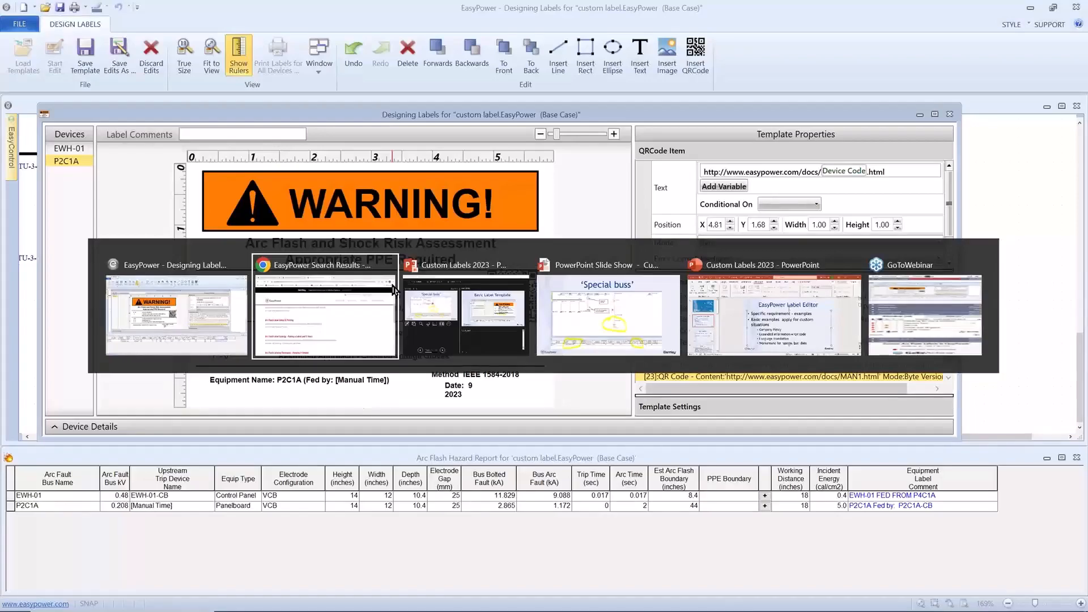
key("alt+Tab")
key("alt+Tab")
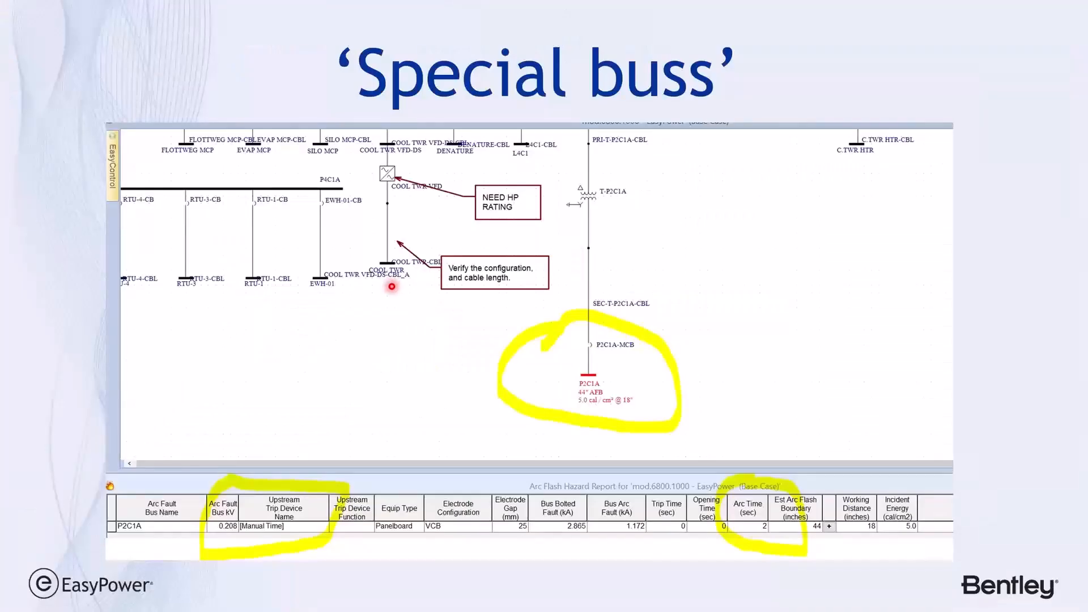
key("Right")
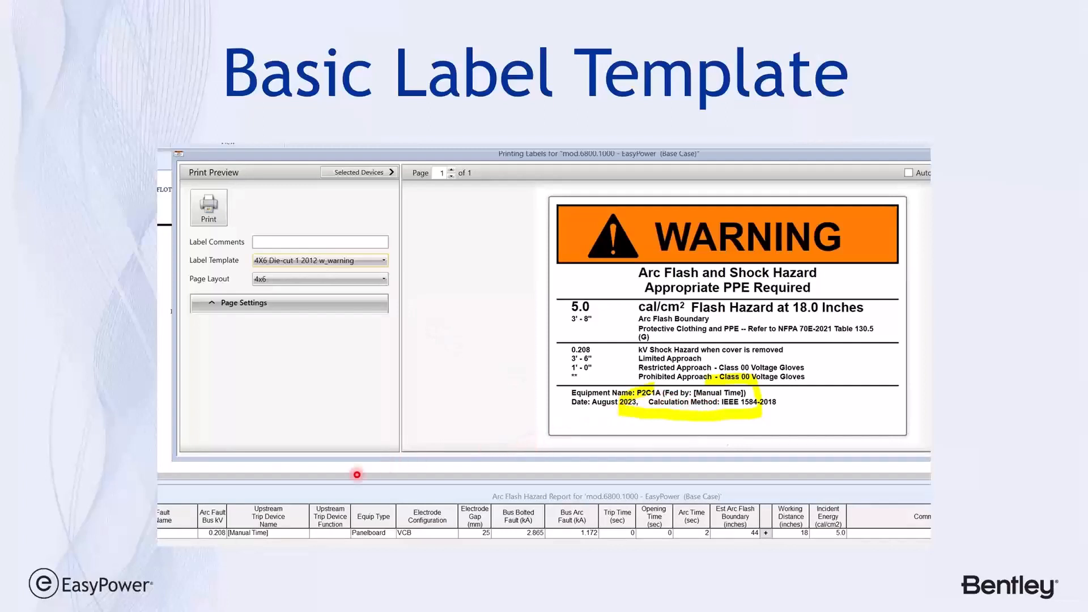
left_click(319, 490)
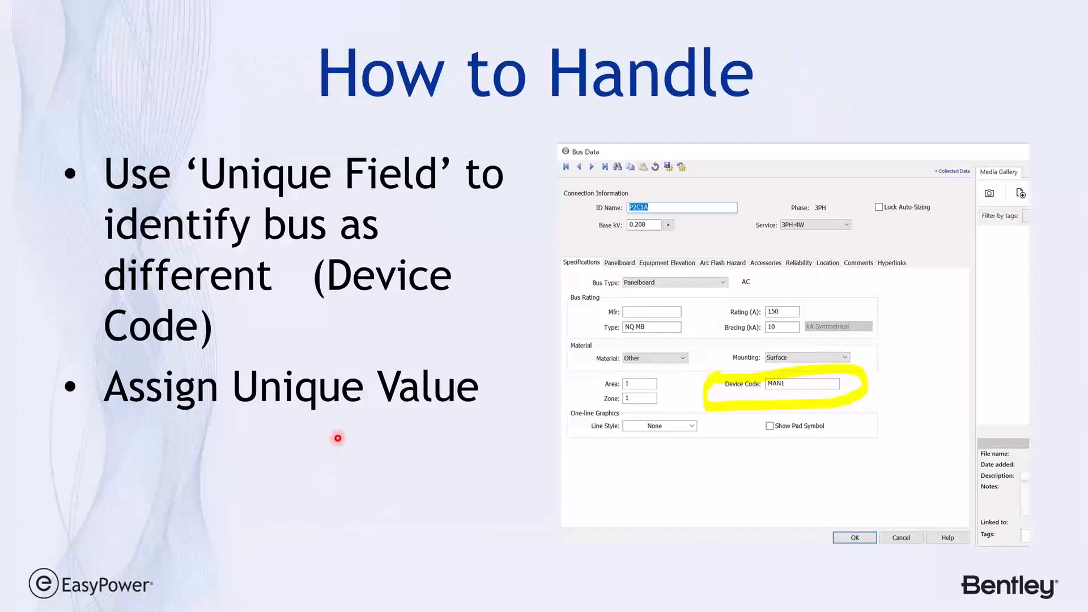
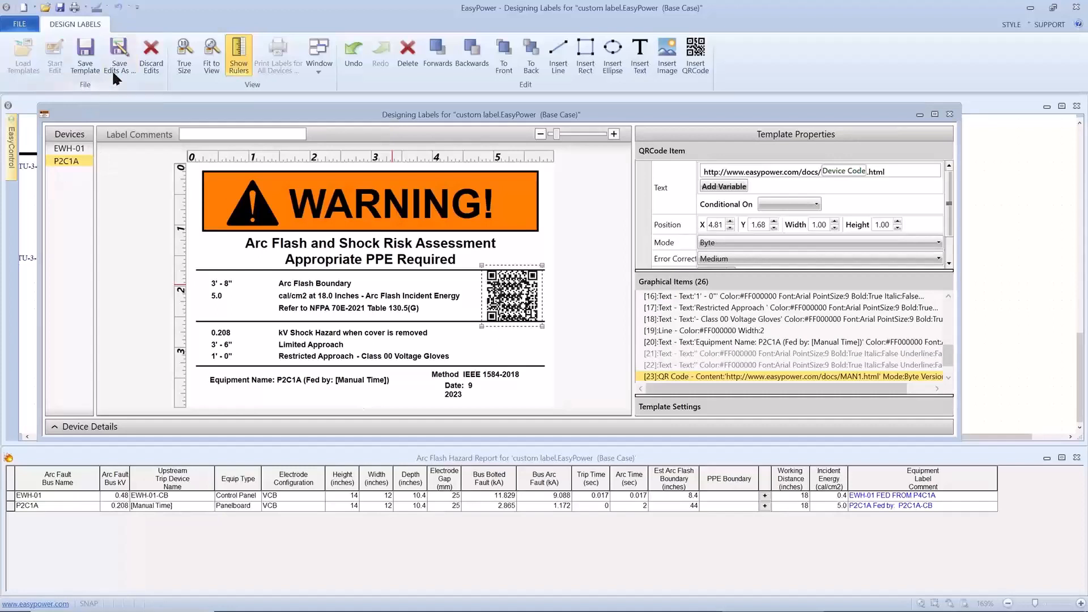
Step: Discard the edits to the DC Standard 4x6 multi-color template and reopen the 01MAN1 template for editing
left_click(150, 49)
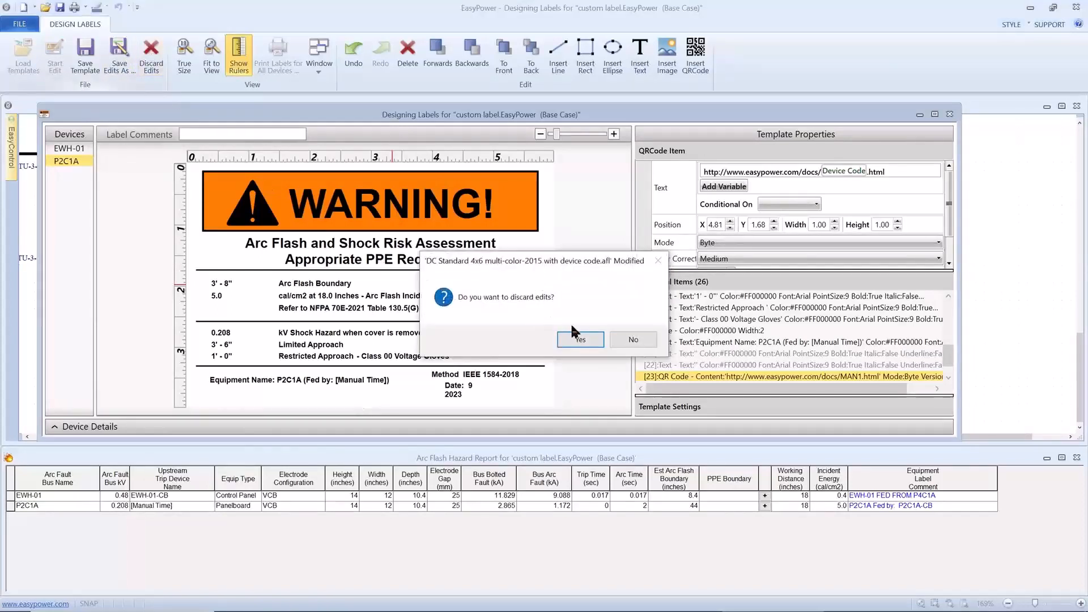
left_click(573, 332)
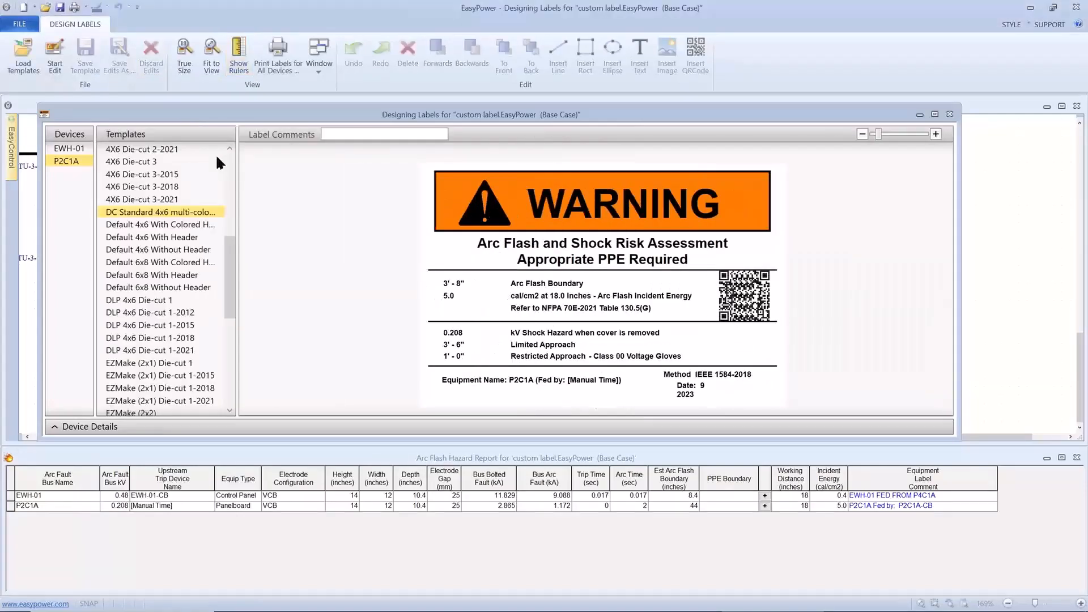
left_click(229, 155)
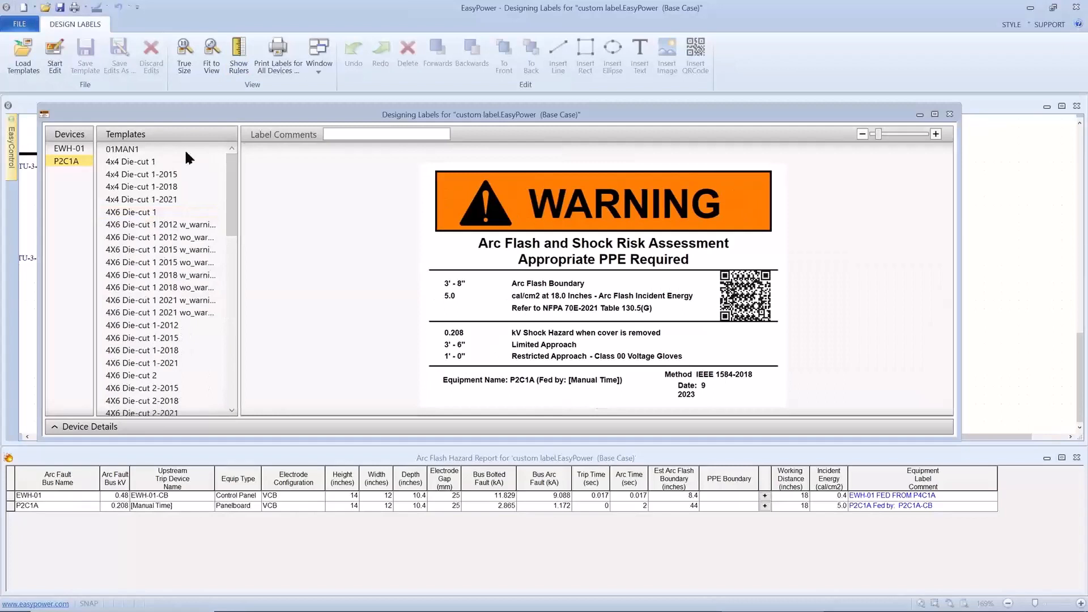
left_click(168, 144)
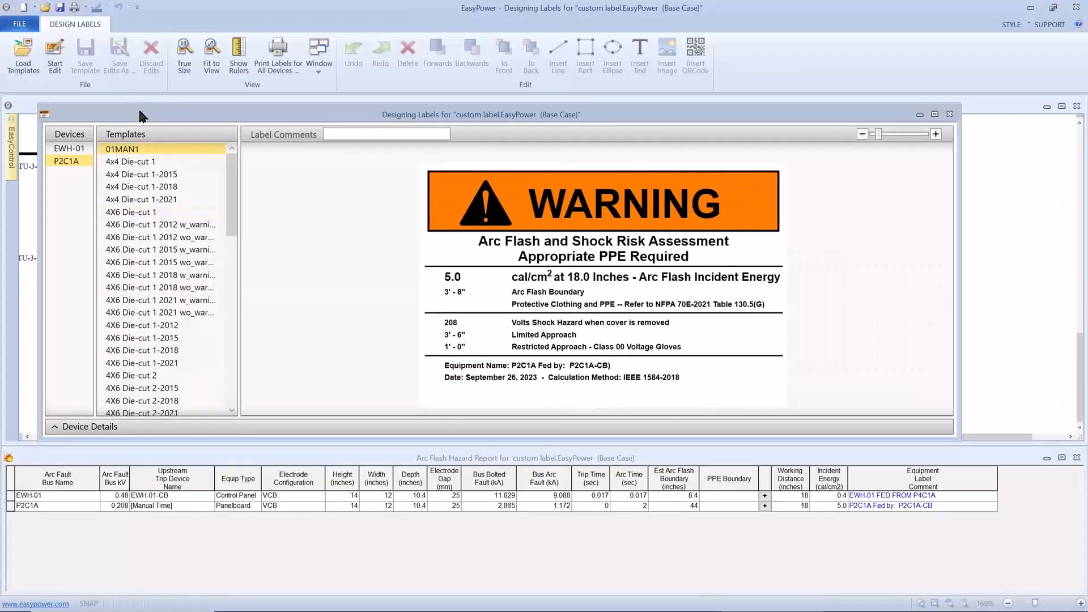
left_click(60, 53)
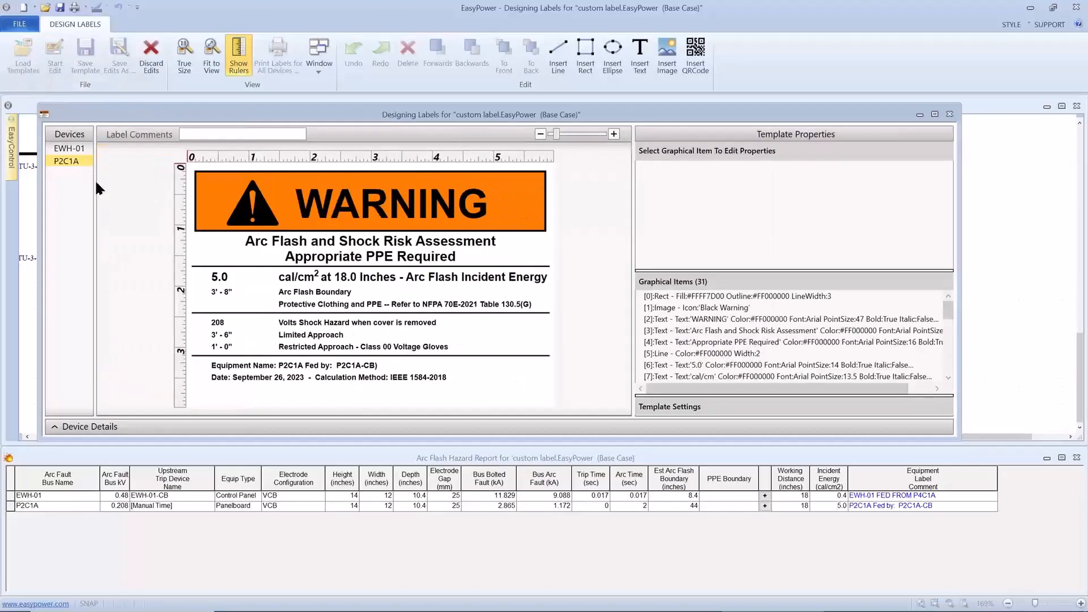
Step: Compare the 01MAN1 labels for EWH-01 and P2C1A, leave template editing, and close the label designer
left_click(81, 149)
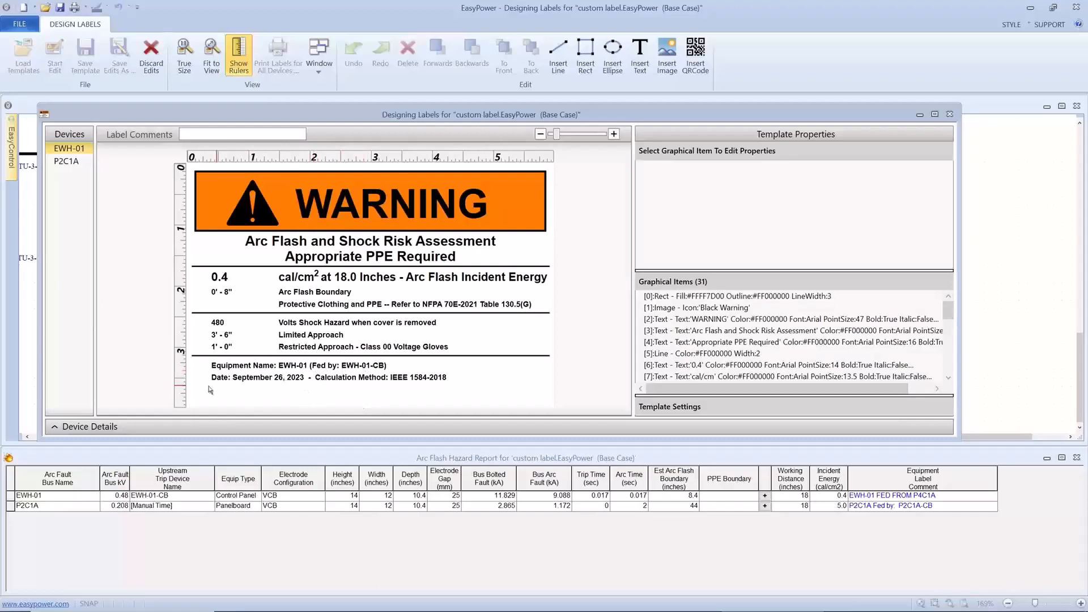
left_click(68, 161)
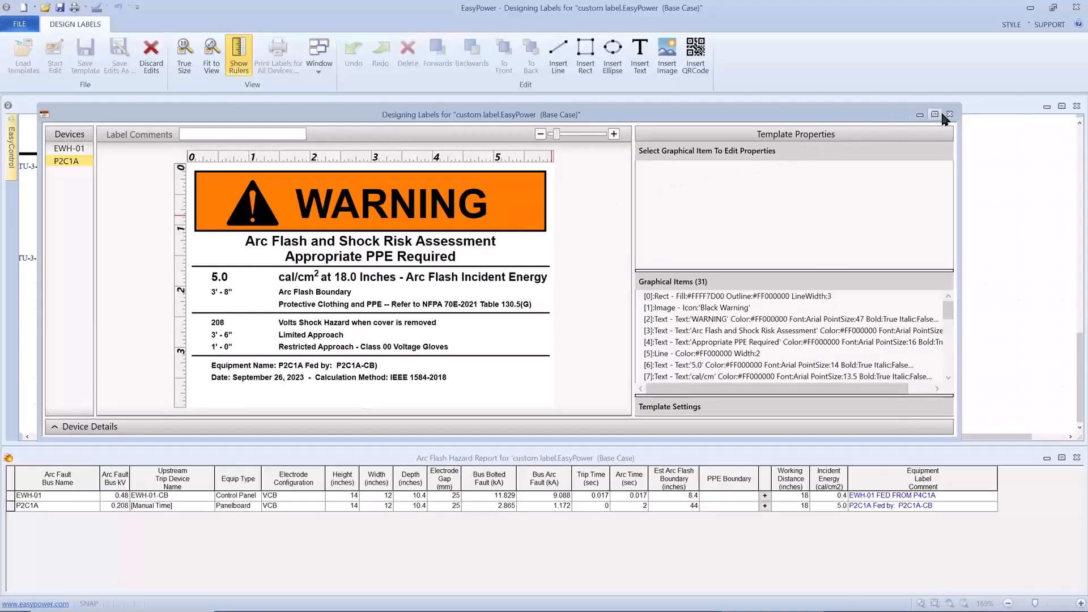
left_click(156, 50)
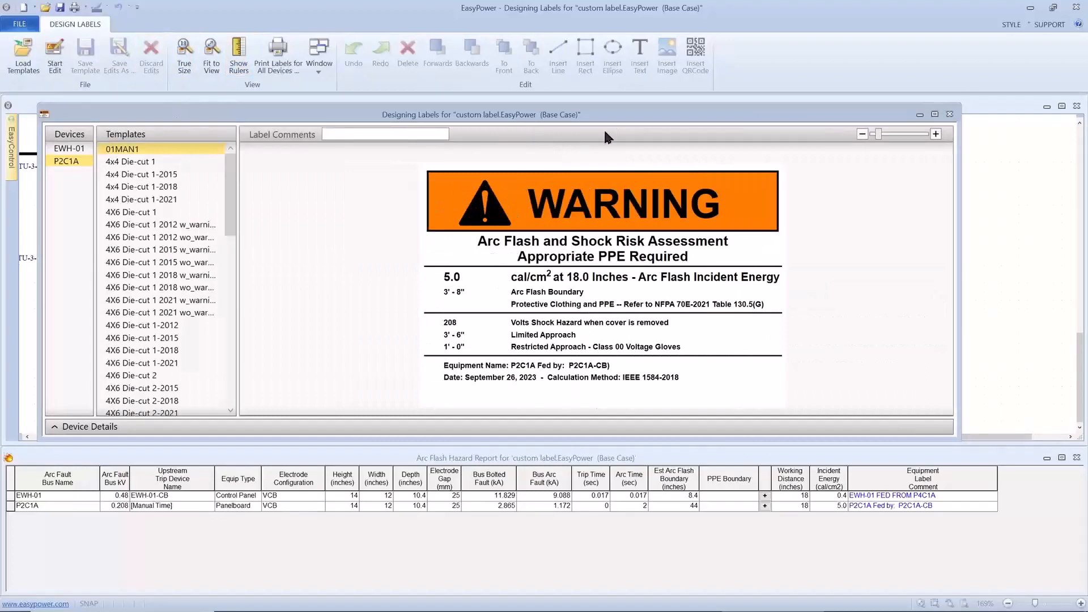
left_click(950, 114)
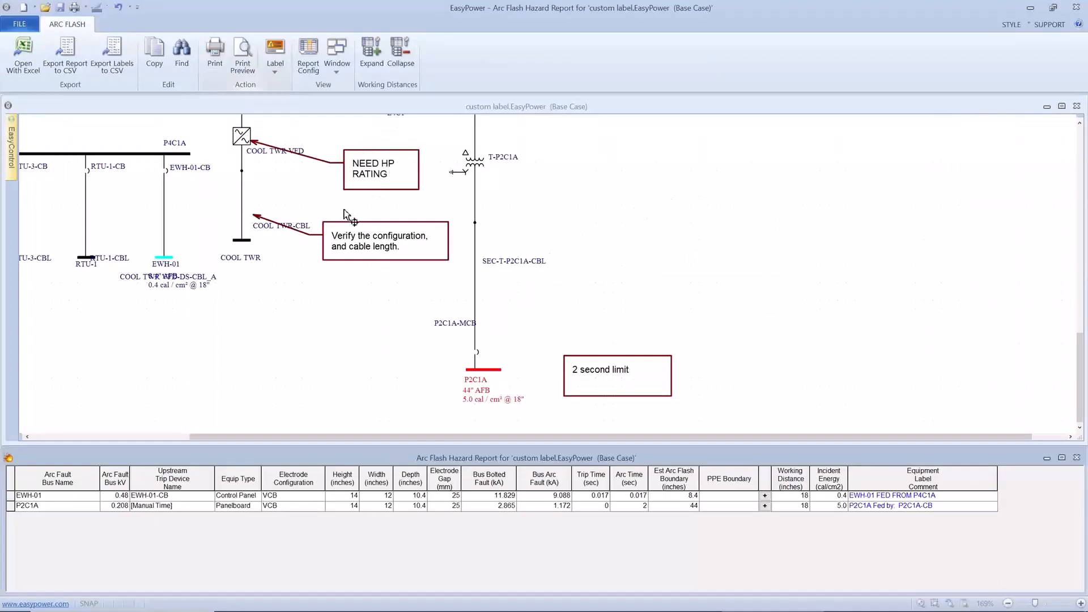
Step: Return to database editing and set bus P2C1A's arc flash trip times to TCC Times (Auto-calculated)
left_click(310, 258)
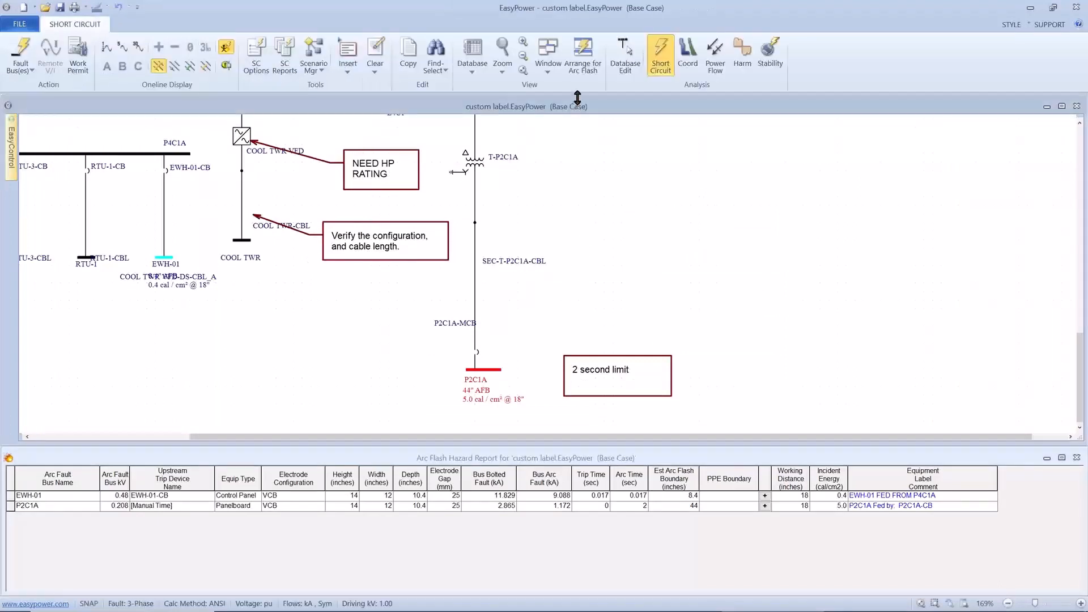
left_click(615, 66)
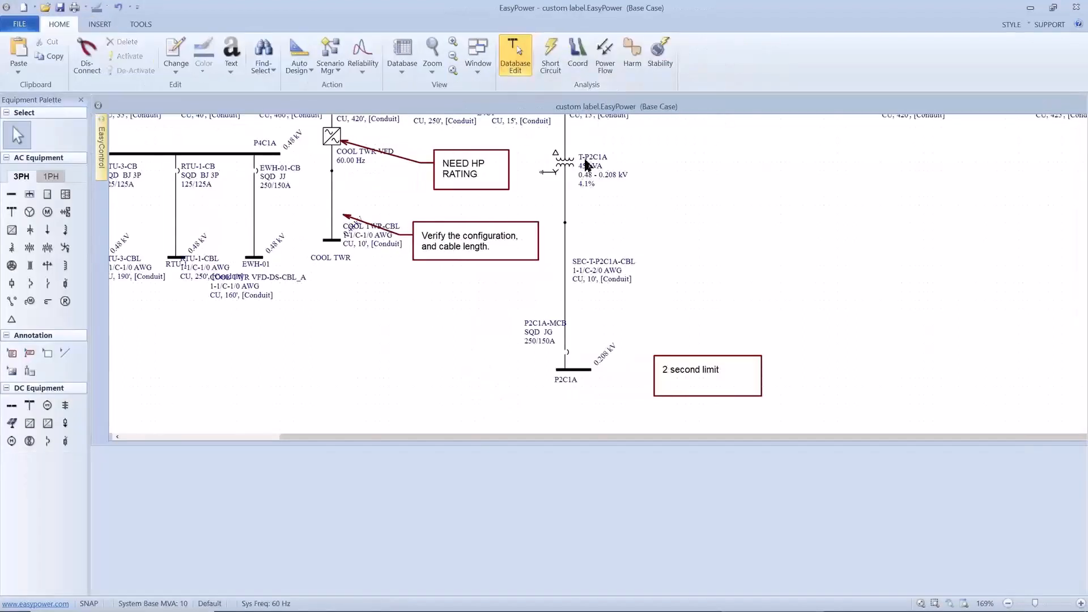
left_click(569, 372)
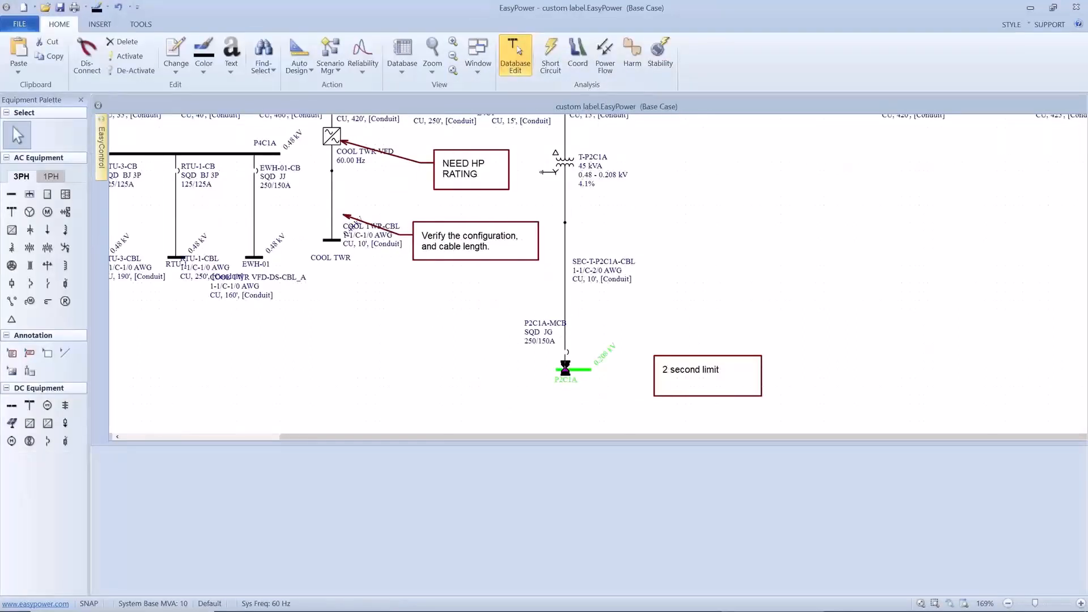
double_click(565, 367)
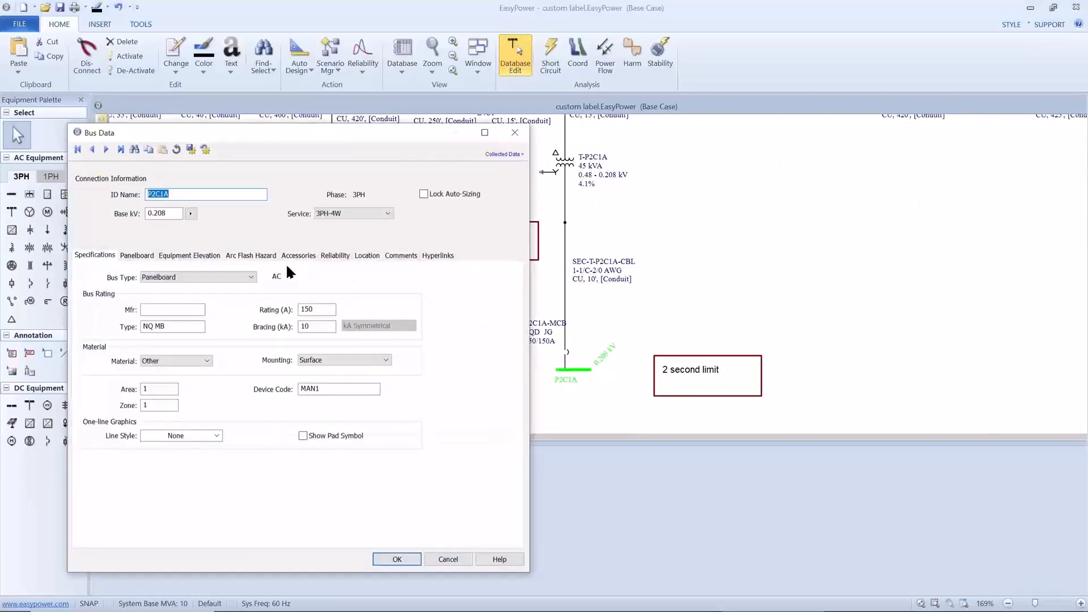
left_click(250, 255)
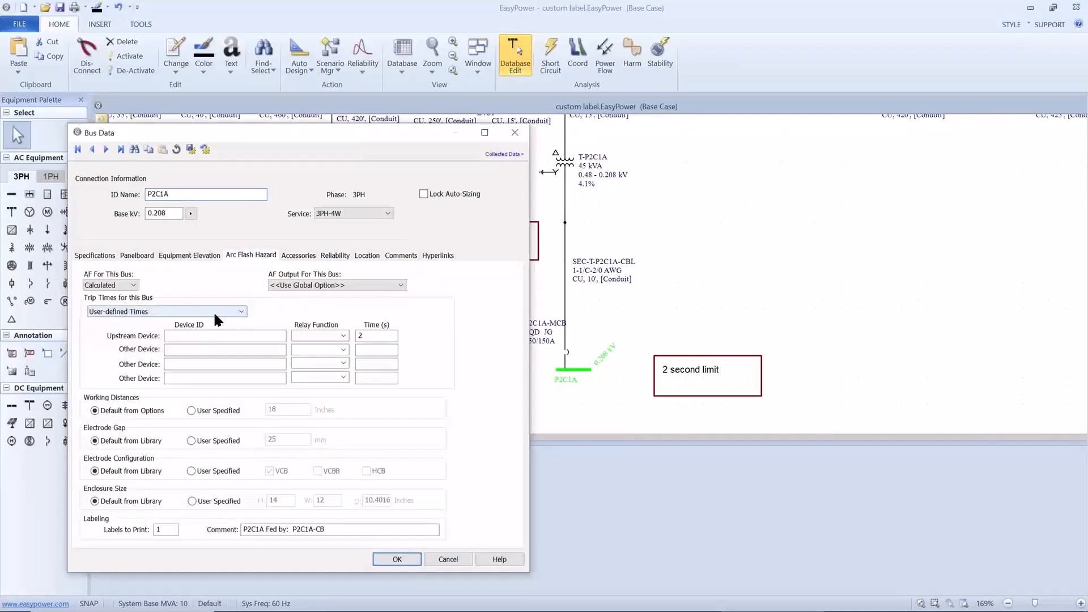
left_click(246, 313)
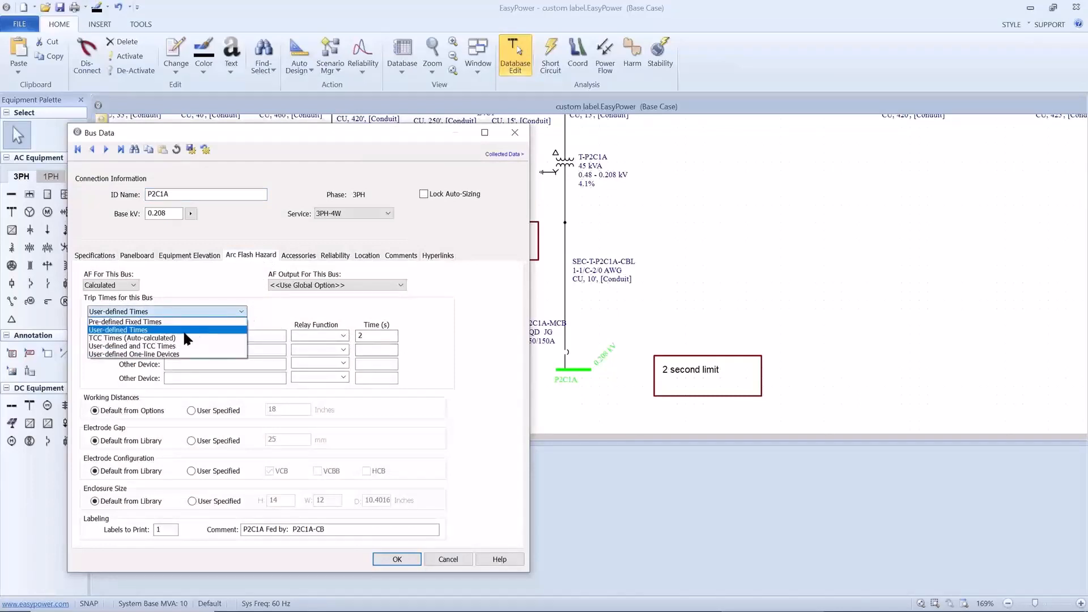
left_click(182, 337)
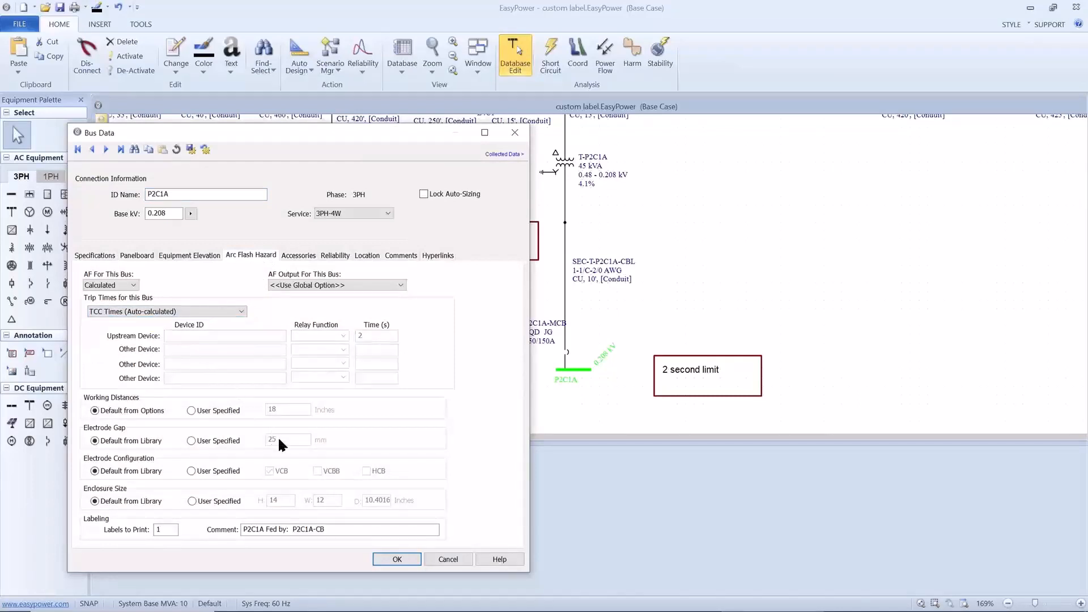
left_click(399, 558)
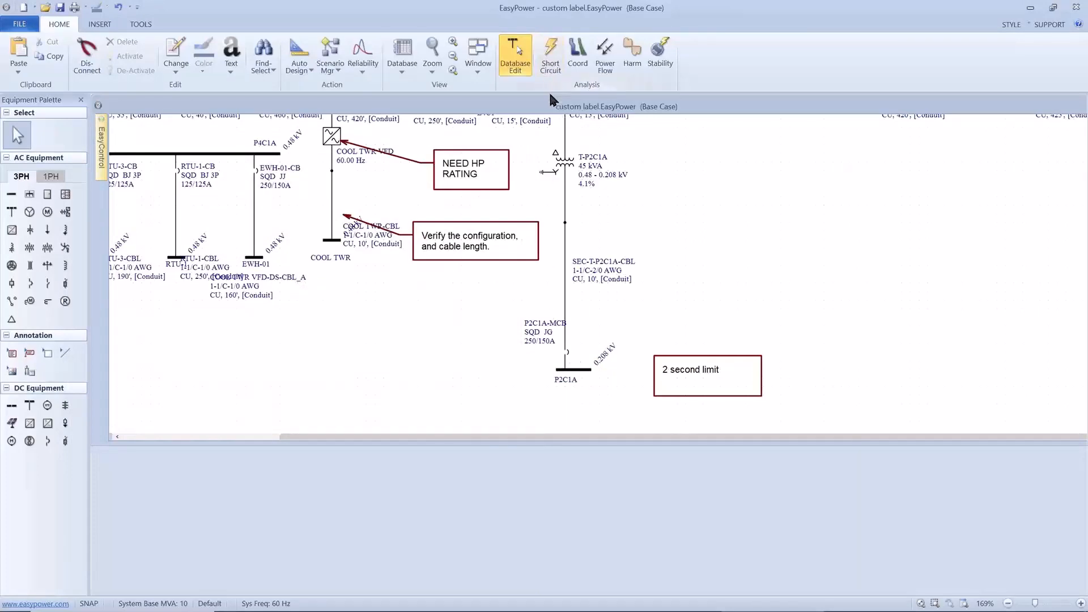
Step: Switch to the short circuit analysis and run an arc flash fault on bus P2C1A only
left_click_drag(547, 123, 575, 212)
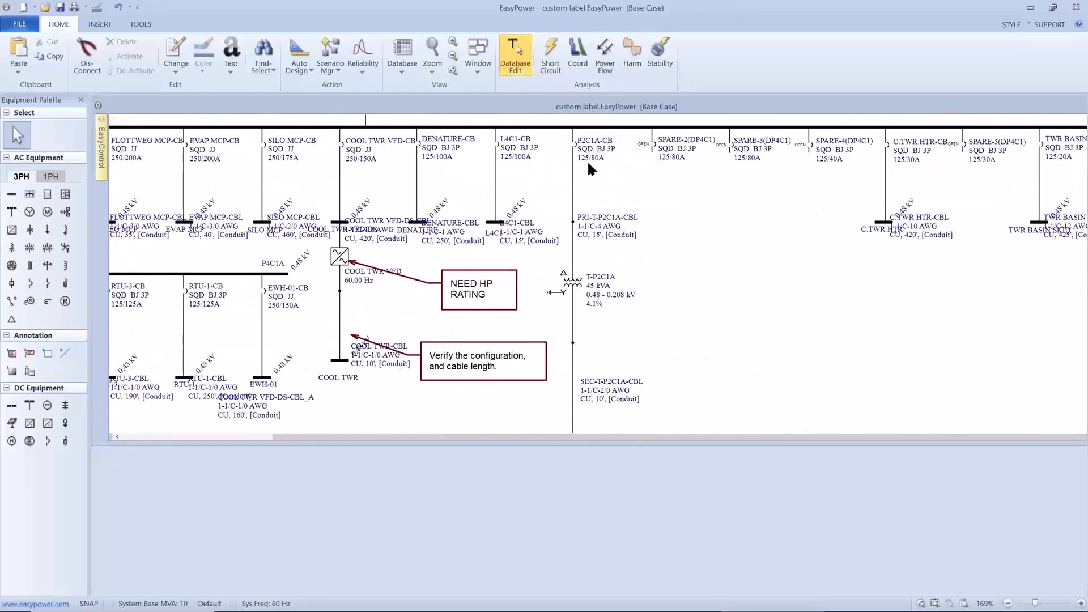
left_click_drag(559, 266, 550, 127)
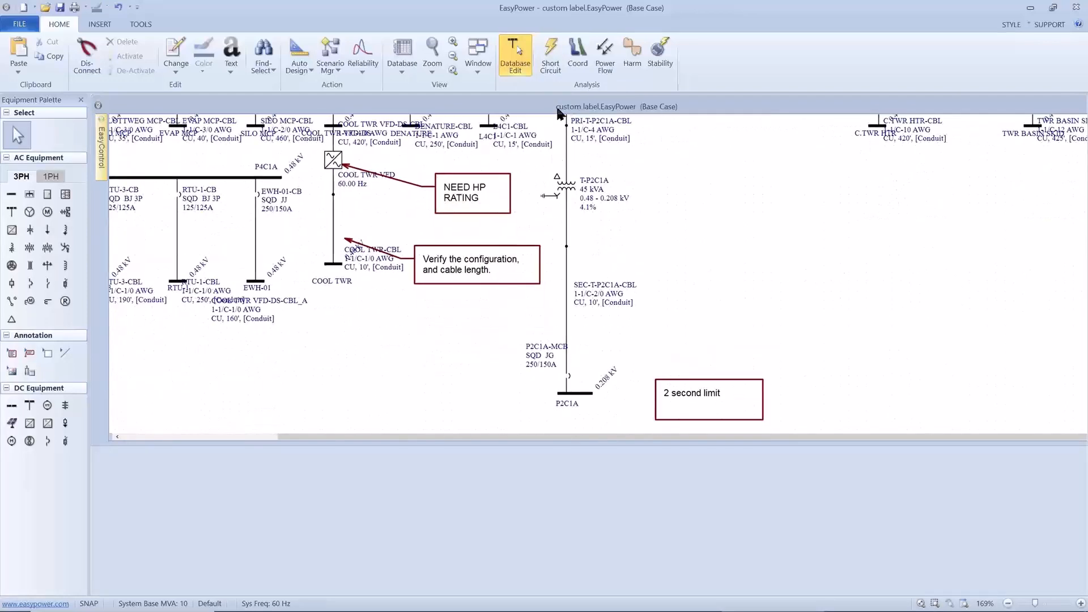
left_click(556, 56)
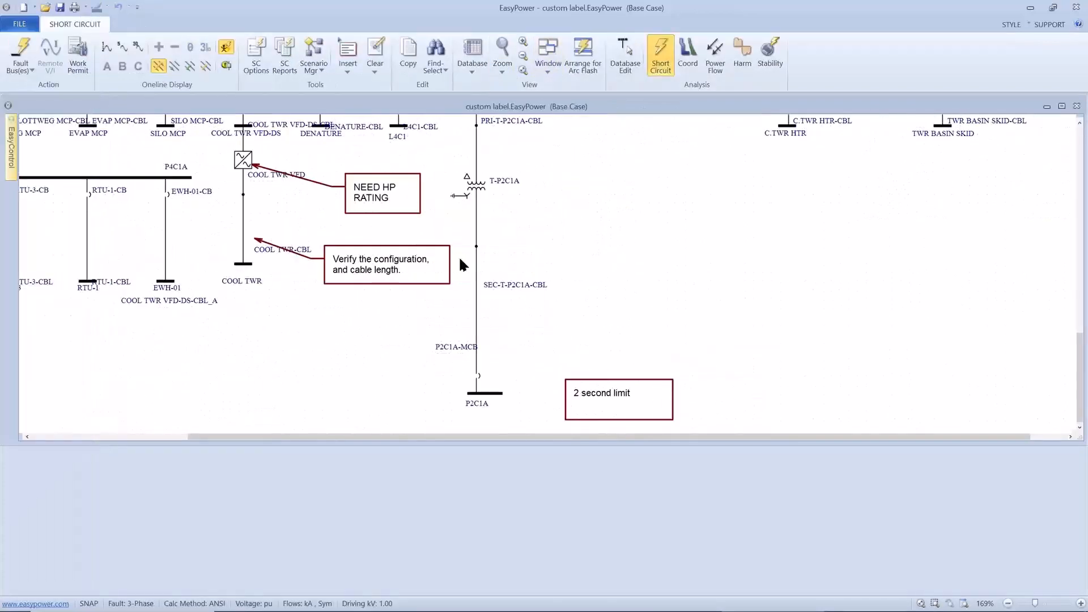
left_click(472, 391)
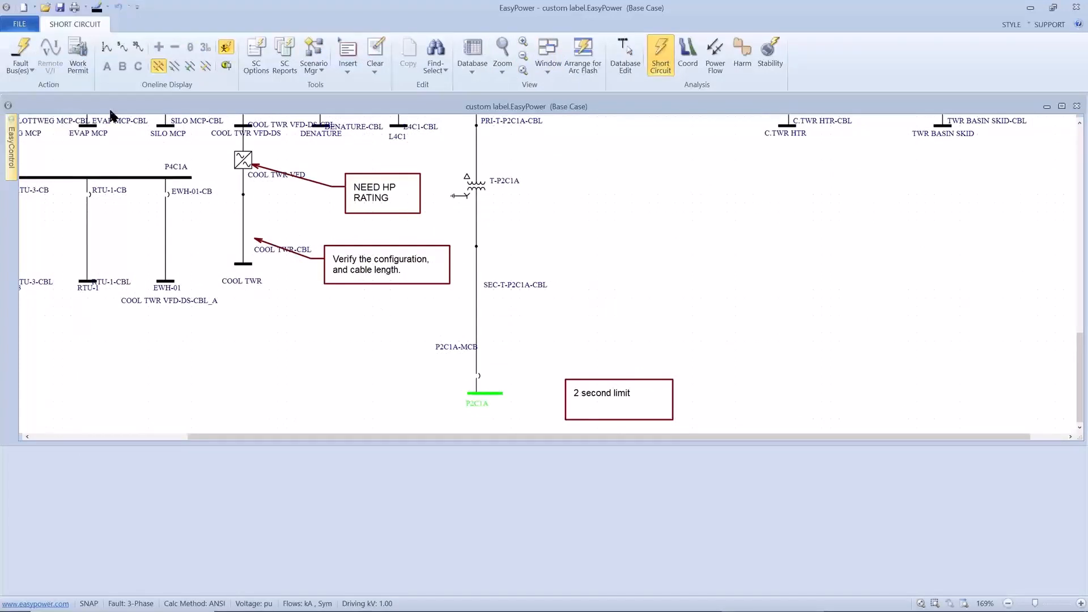
left_click(27, 51)
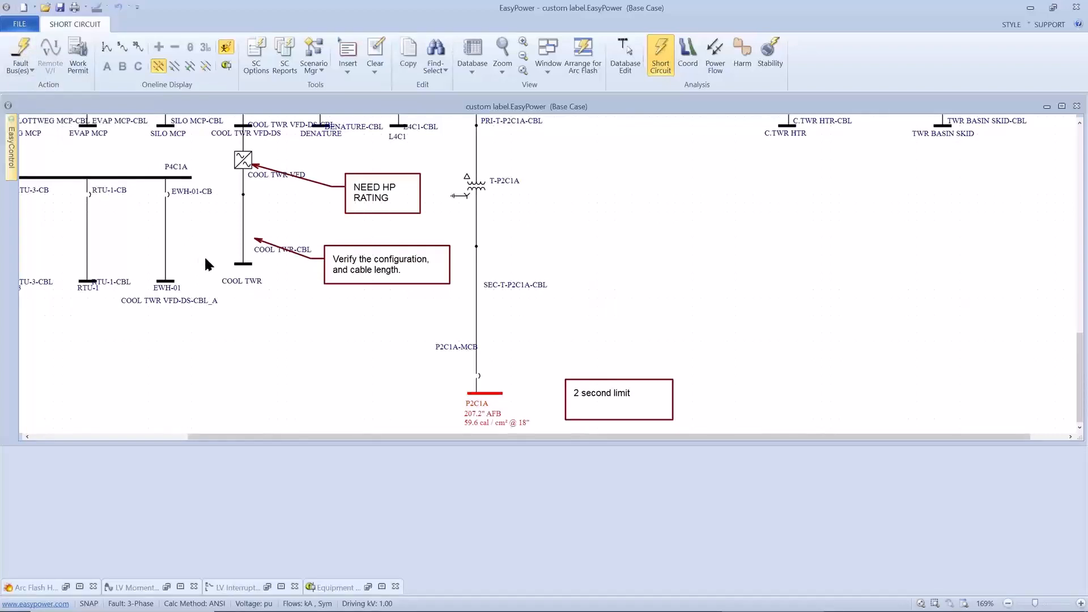
left_click_drag(205, 259, 210, 256)
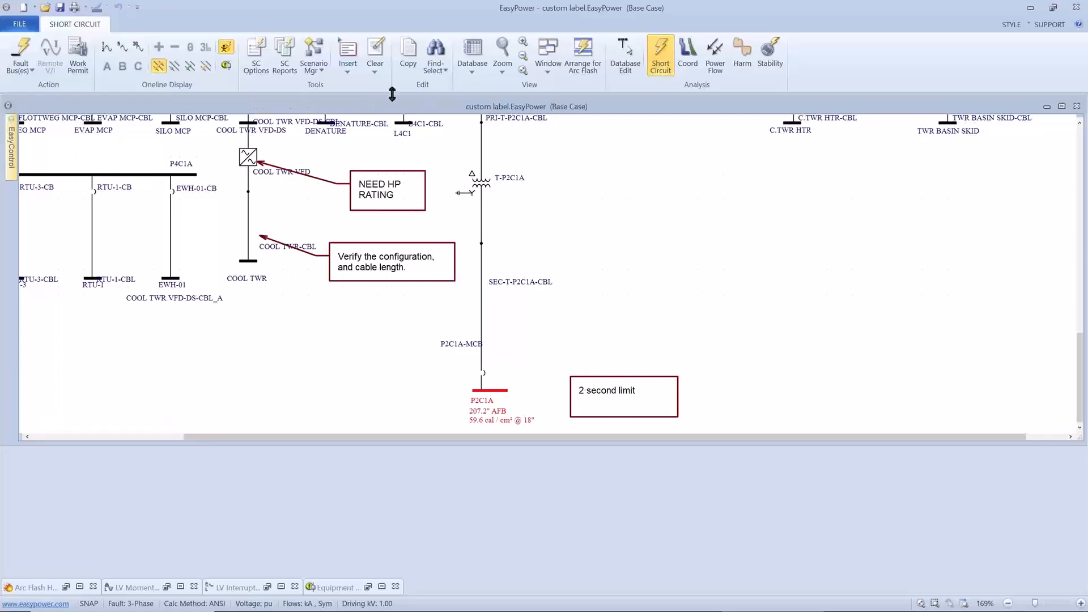
Step: Set the arc flash hazard calculation to use Momentary currents in the short circuit options
left_click(257, 56)
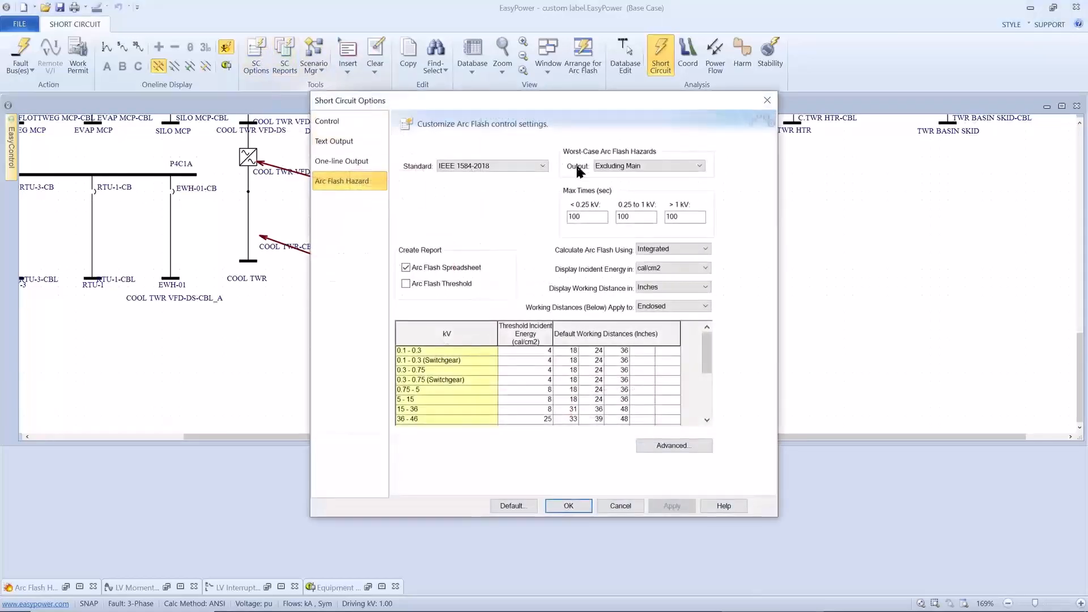
left_click(644, 250)
left_click(657, 260)
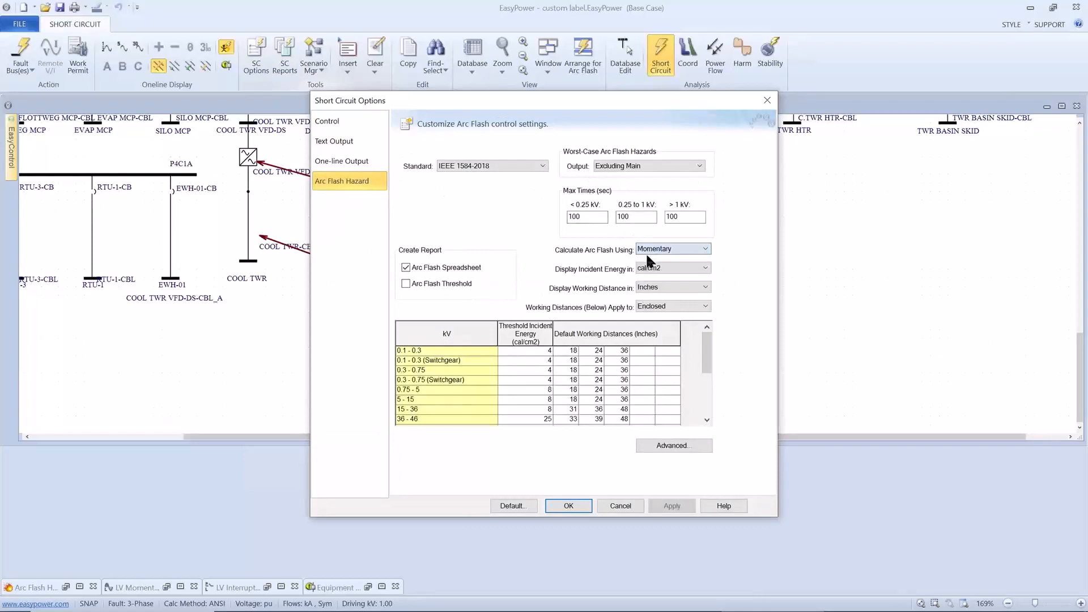
left_click(566, 504)
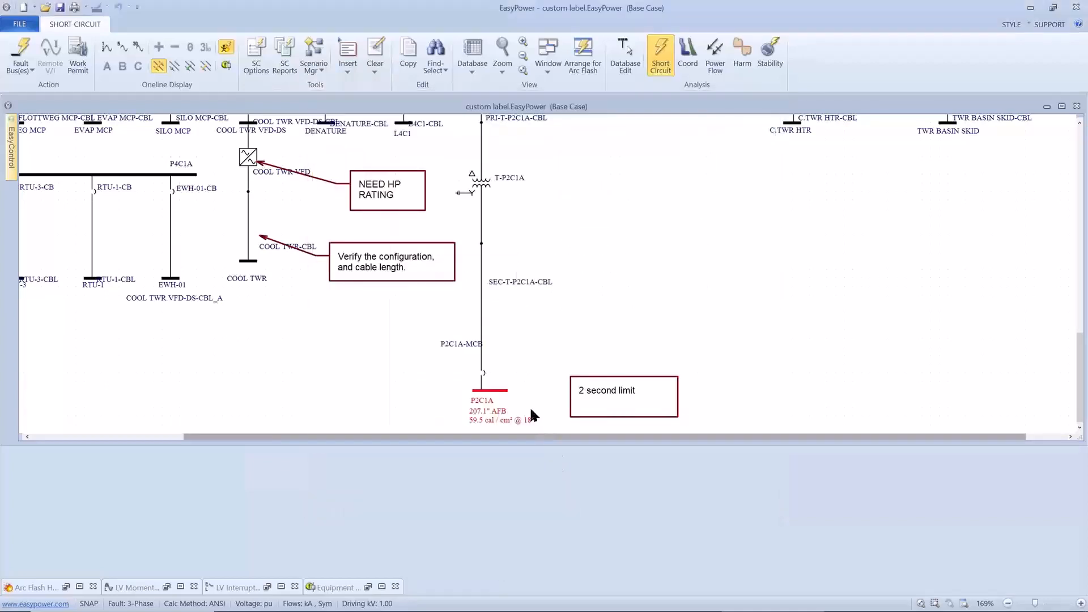
Step: Fault bus P2C1A again and display its momentary, 5-cycle and 30-cycle fault currents on the one-line
double_click(506, 391)
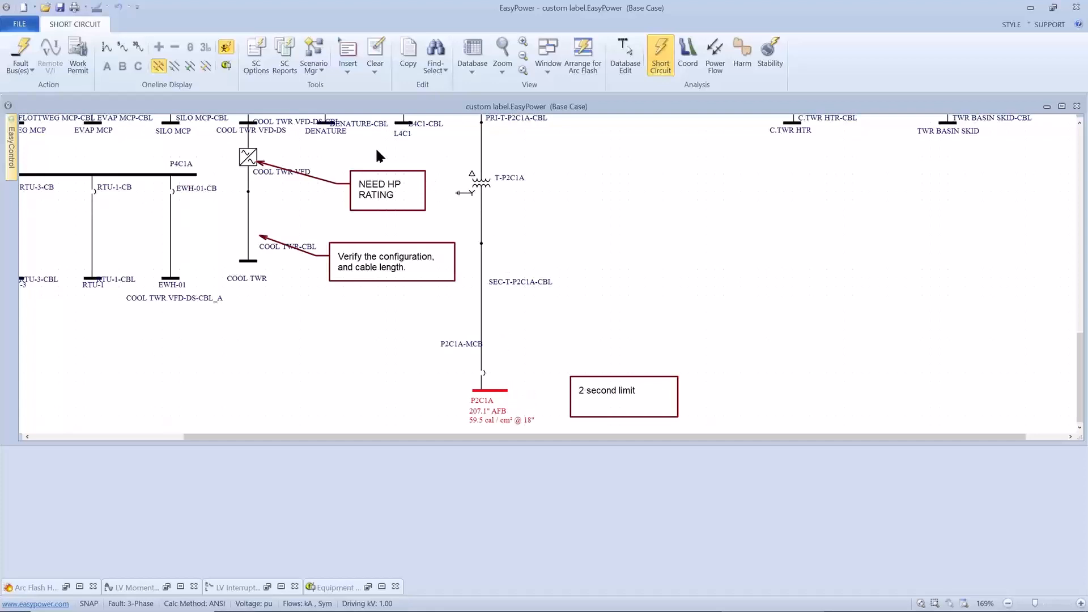
left_click(107, 49)
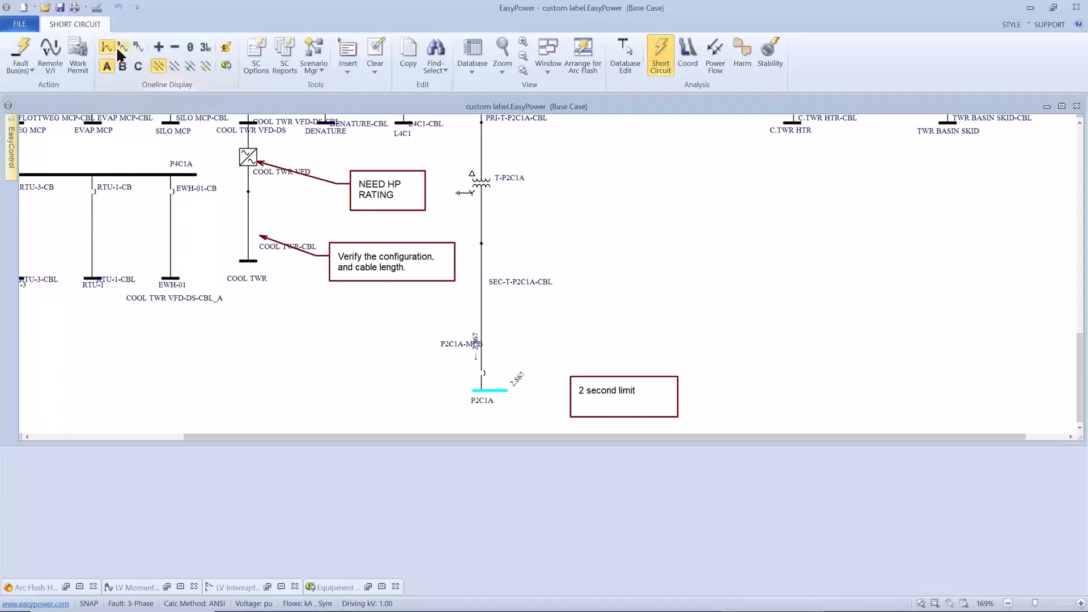
left_click(122, 46)
left_click(135, 49)
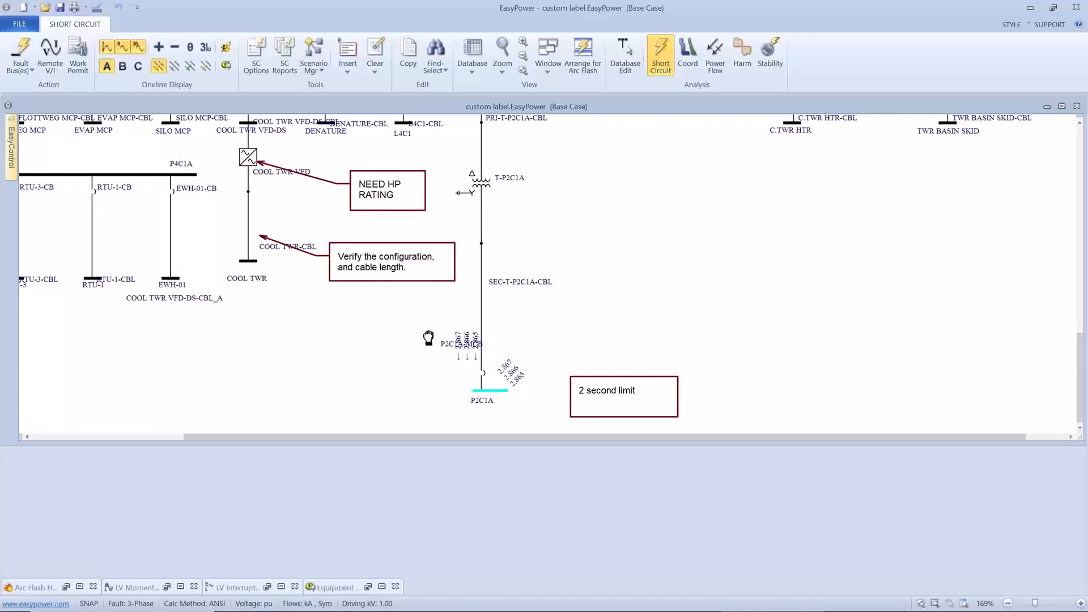
scroll(442, 368, "up", 3)
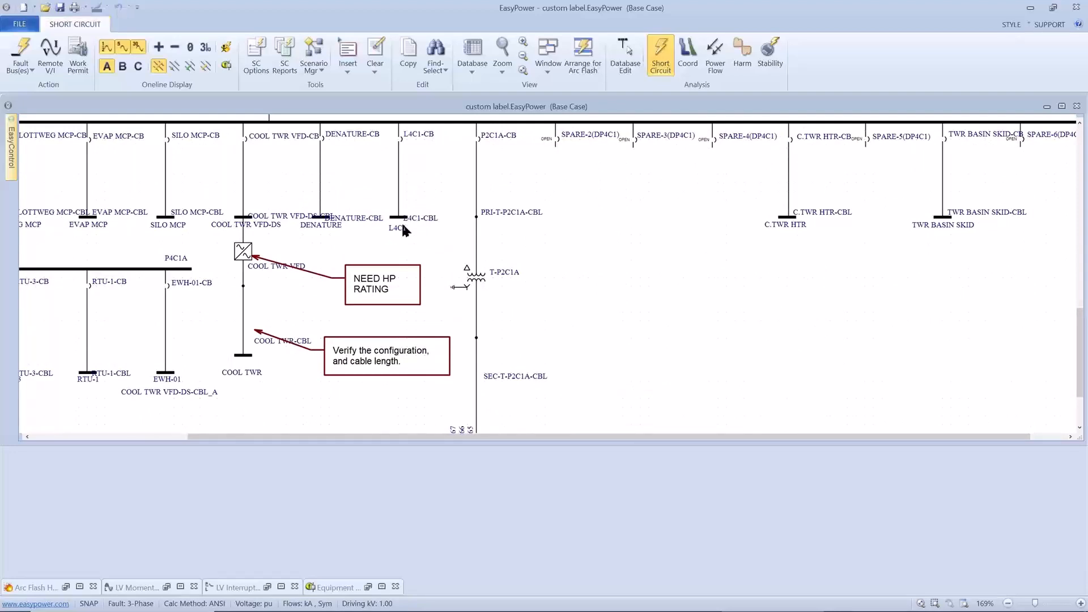
Step: Switch to the PowerPoint slide show and advance from 'Modify Label Template' to the 'Custom Labels' slide
key("alt+Tab")
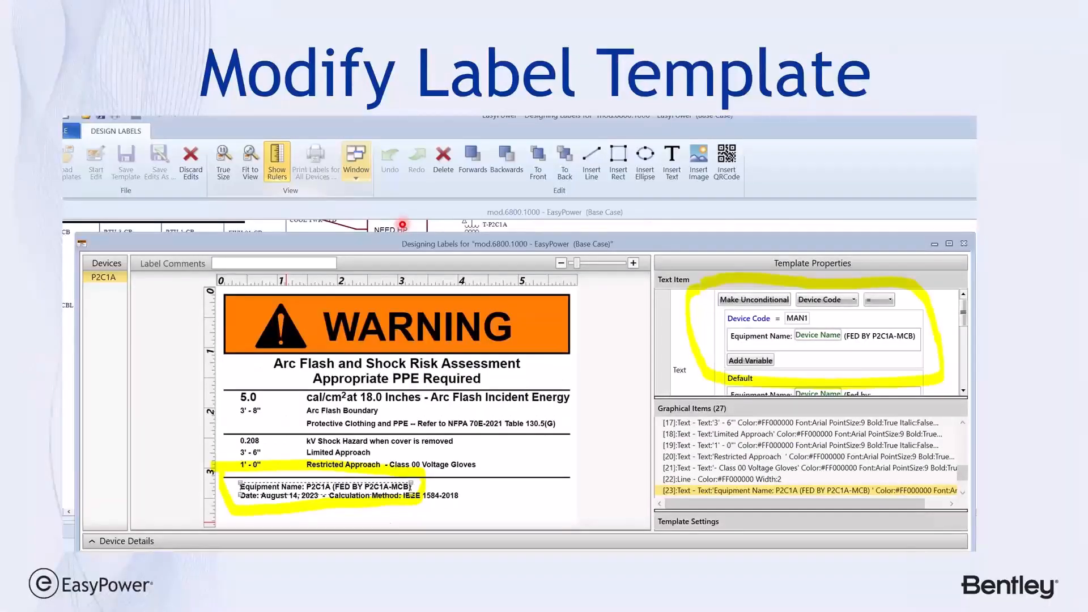
key("Right")
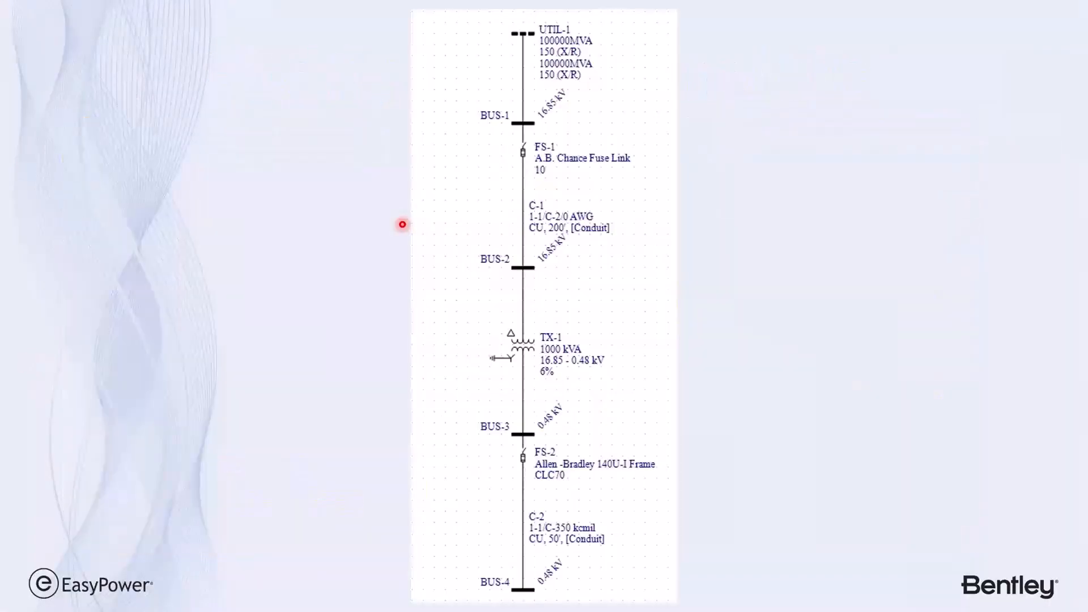
key("Right")
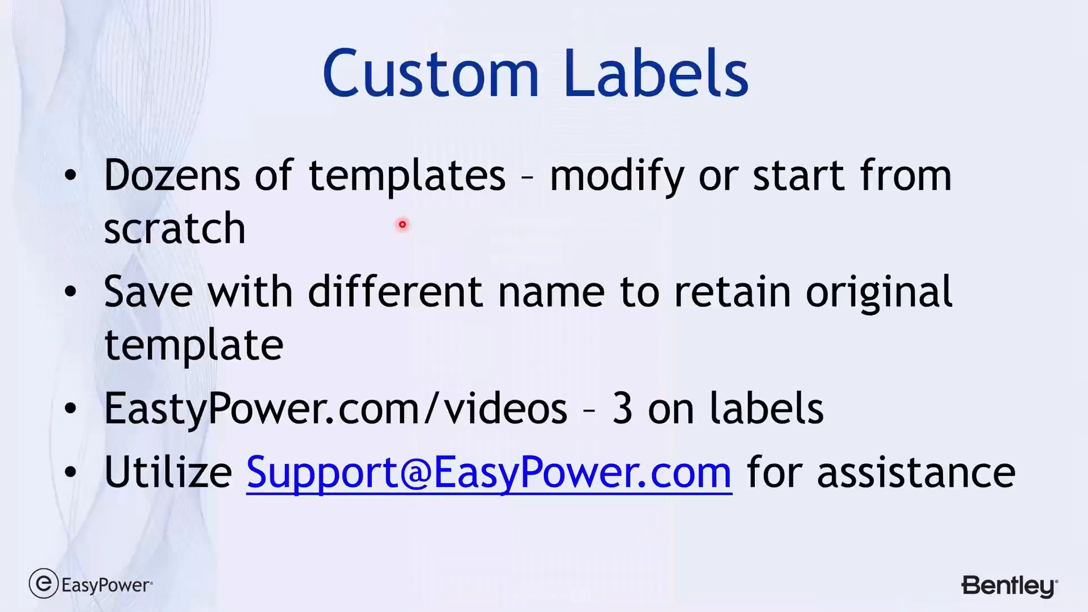